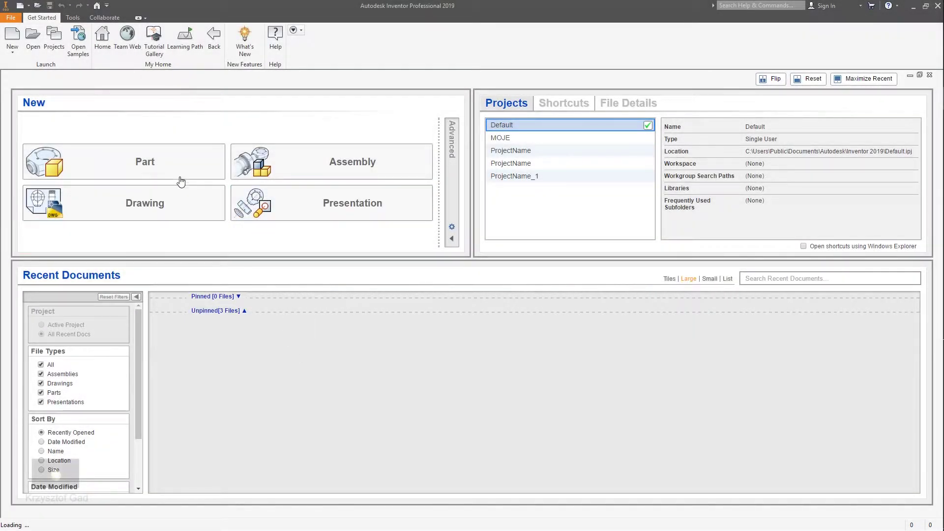
Step: Create a new part and set its material to Steel
{"action": "left_click", "coordinate": [176, 173]}
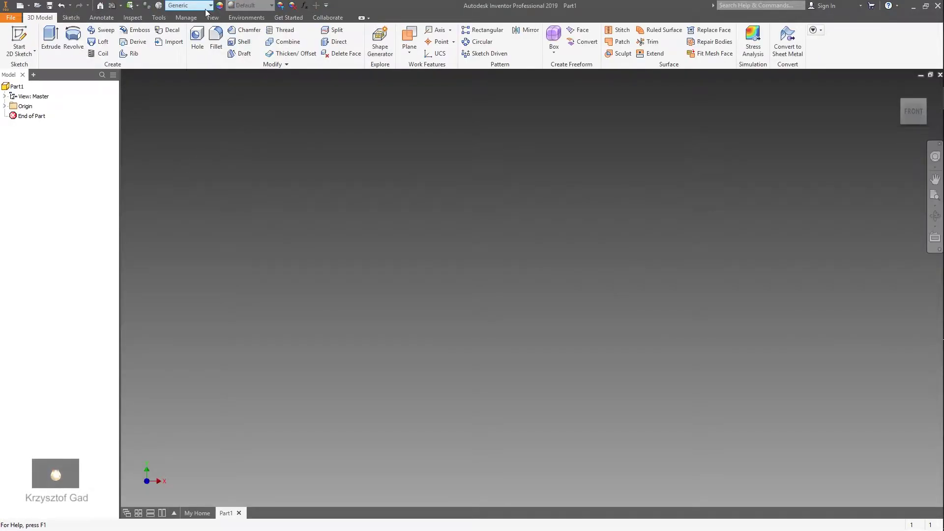
{"action": "left_click", "coordinate": [205, 7]}
{"action": "scroll", "coordinate": [240, 246], "scroll_direction": "down", "scroll_amount": 8}
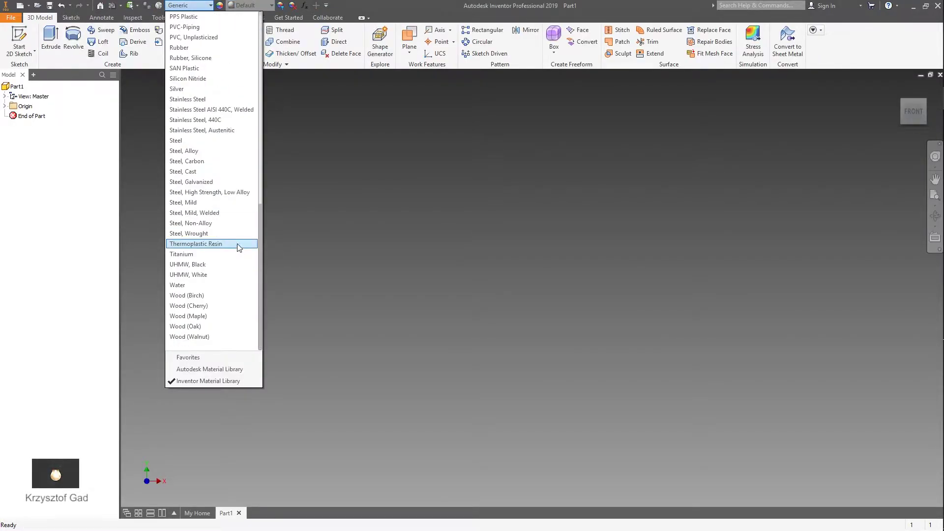
{"action": "scroll", "coordinate": [241, 147], "scroll_direction": "up", "scroll_amount": 1}
{"action": "left_click", "coordinate": [209, 170]}
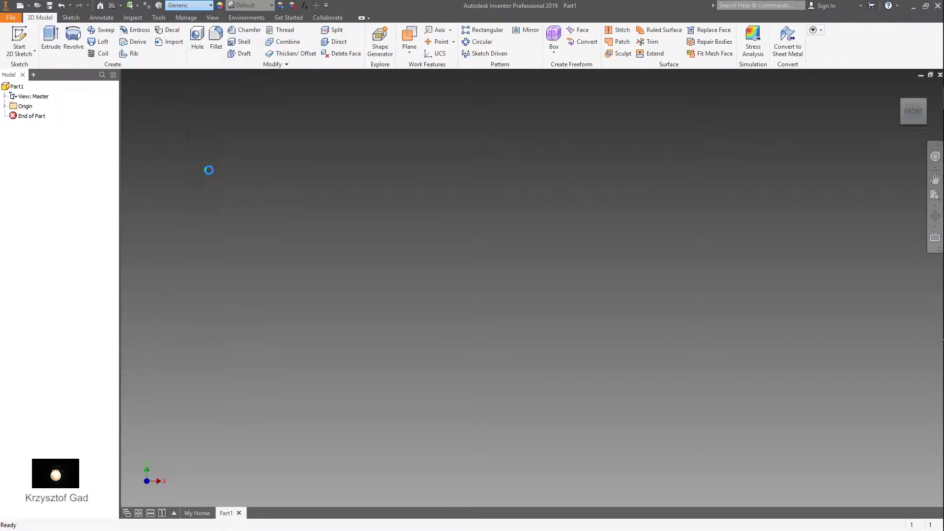
Step: Give the part a Yellow appearance and begin a new 2D sketch
{"action": "left_click", "coordinate": [250, 5]}
{"action": "scroll", "coordinate": [281, 248], "scroll_direction": "down", "scroll_amount": 5}
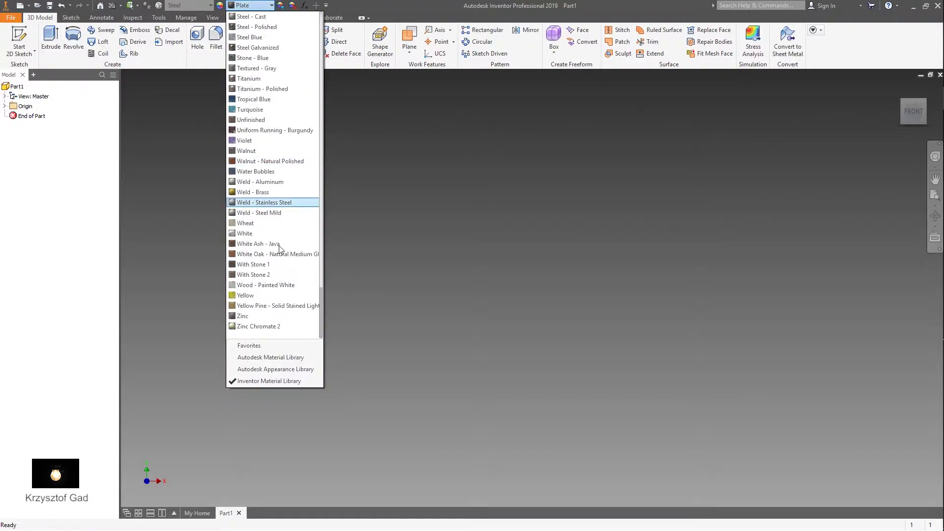
{"action": "left_click", "coordinate": [275, 295]}
{"action": "left_click", "coordinate": [28, 55]}
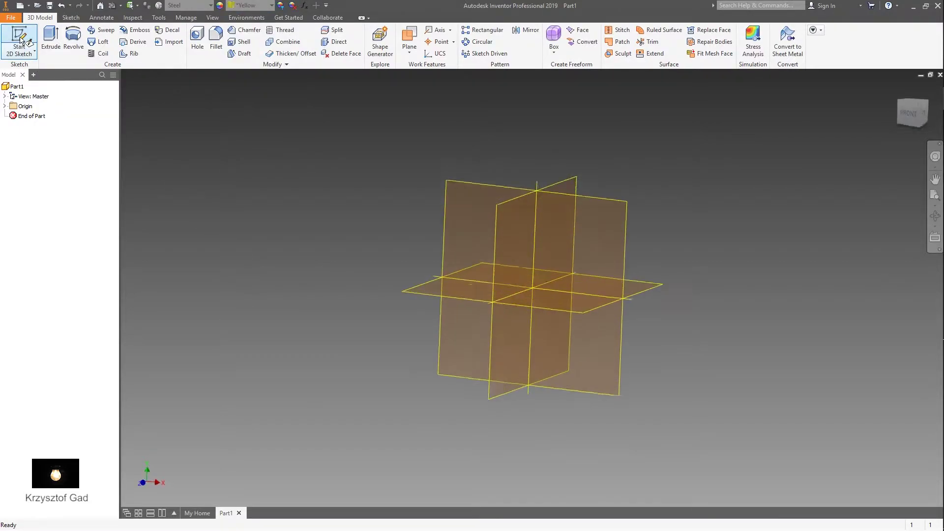
Step: Sketch a 20 mm center-point circle at the origin on the YZ plane
{"action": "left_click", "coordinate": [499, 238]}
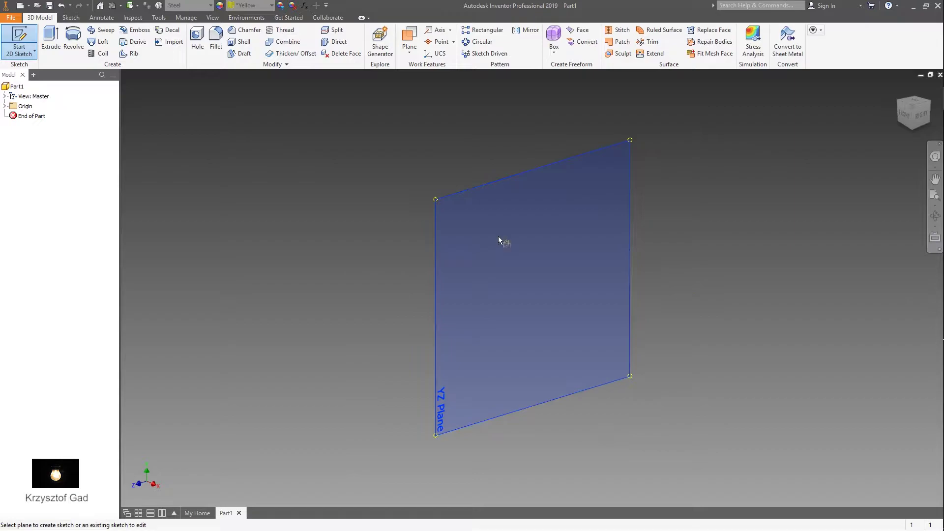
{"action": "right_click", "coordinate": [498, 236]}
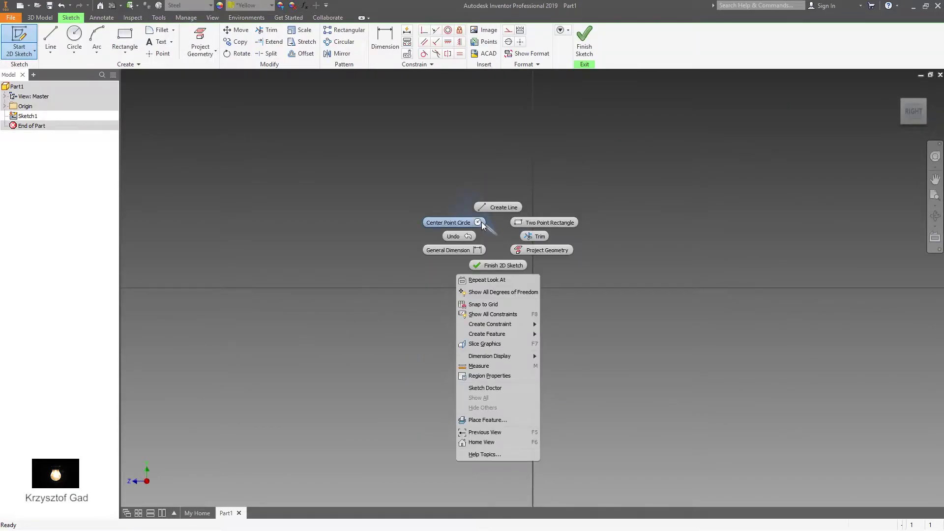
{"action": "left_click", "coordinate": [441, 222]}
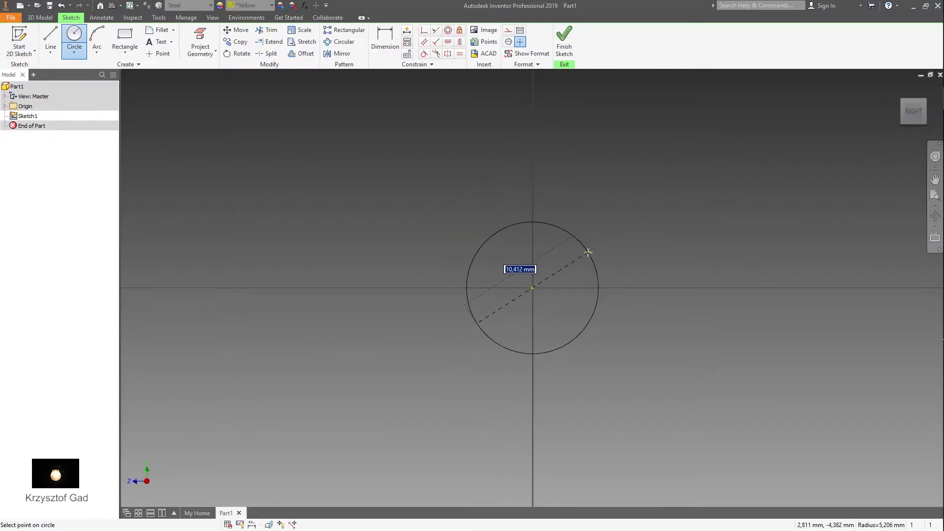
{"action": "type", "text": "2000"}
{"action": "key", "text": "Return"}
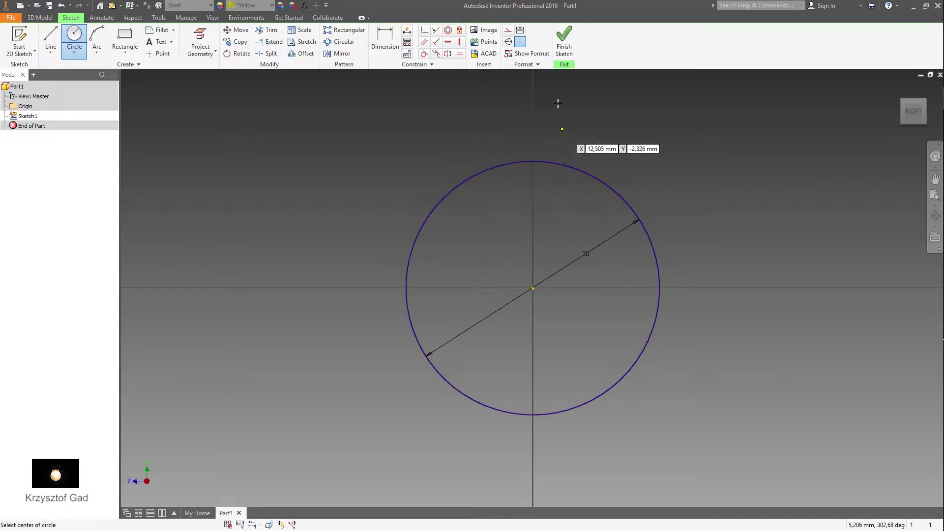
{"action": "left_click", "coordinate": [571, 45]}
Step: Extrude the 20 mm circle 30 mm into a cylinder
{"action": "right_click", "coordinate": [663, 220]}
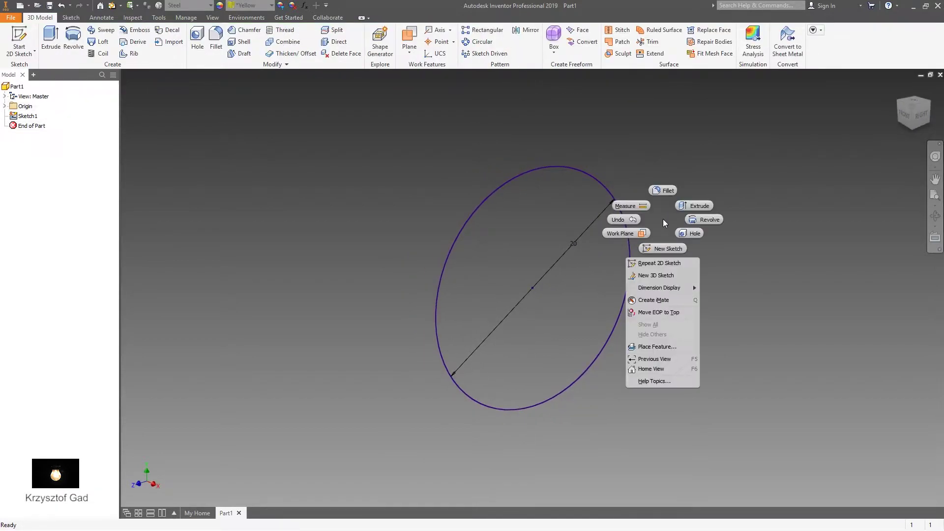
{"action": "left_click", "coordinate": [700, 205]}
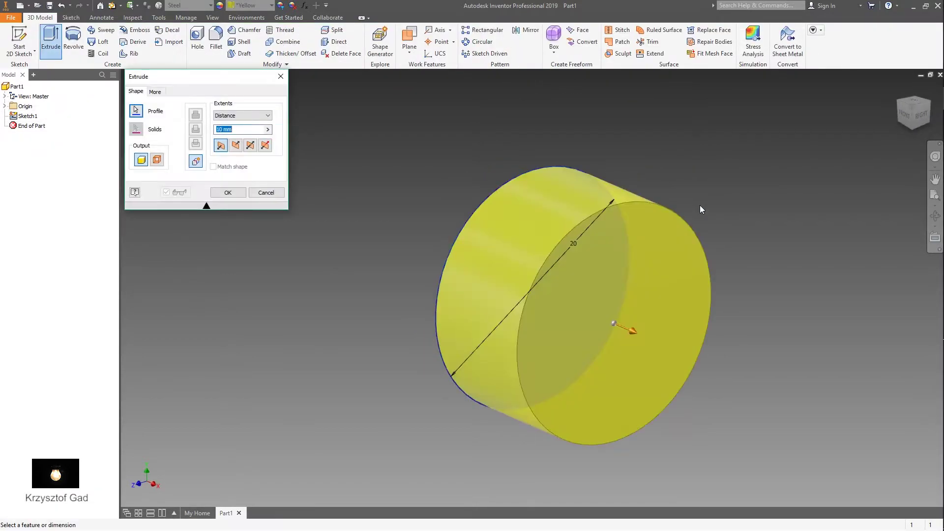
{"action": "type", "text": "30"}
{"action": "key", "text": "Return"}
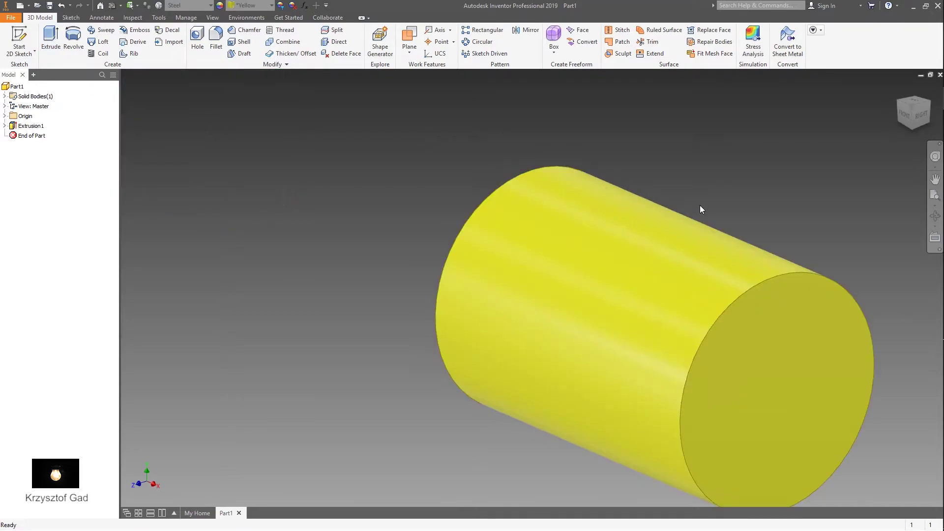
Step: Sketch a 30 mm circle at the origin on the cylinder's end face
{"action": "left_click", "coordinate": [621, 275]}
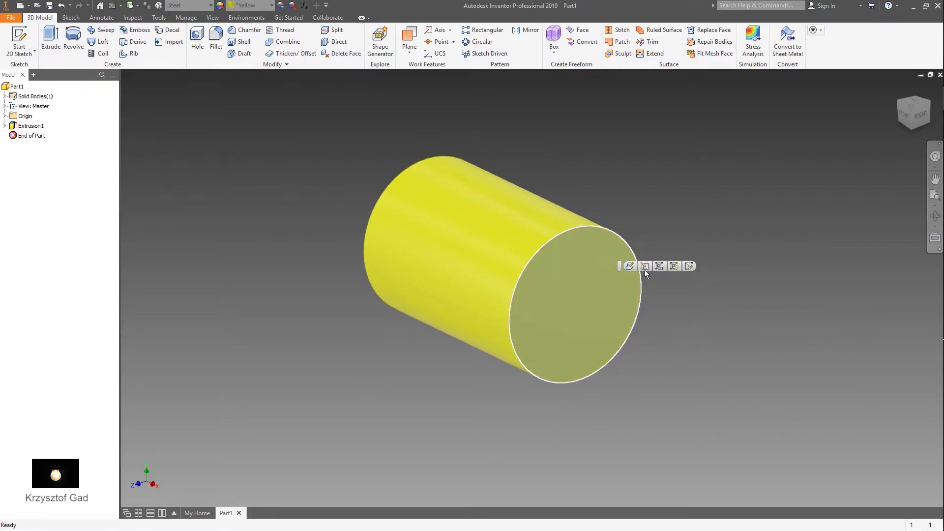
{"action": "left_click", "coordinate": [688, 266]}
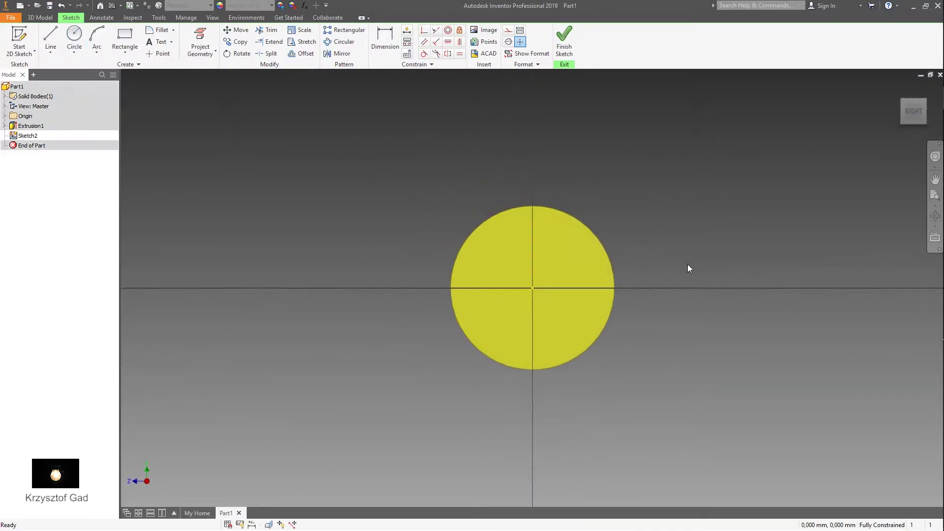
{"action": "right_click", "coordinate": [687, 264]}
{"action": "left_click", "coordinate": [665, 251]}
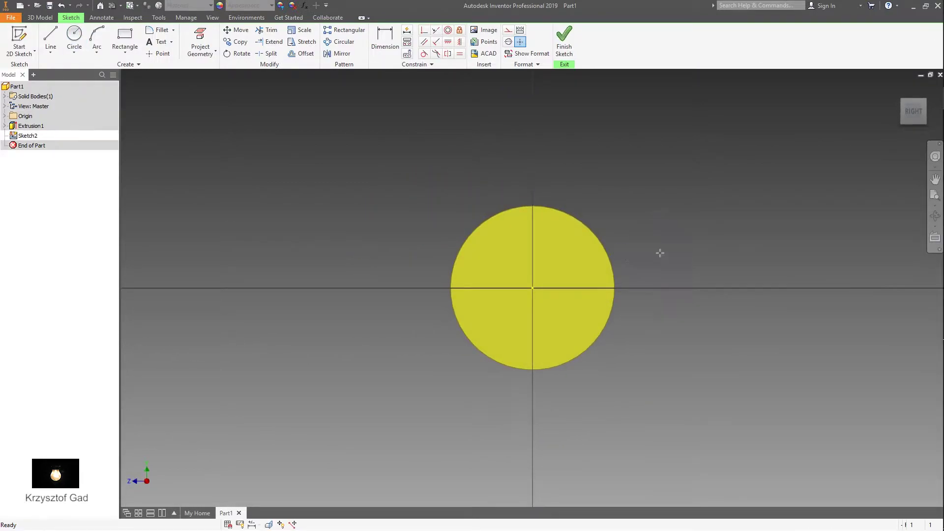
{"action": "left_click", "coordinate": [532, 288]}
{"action": "type", "text": "30"}
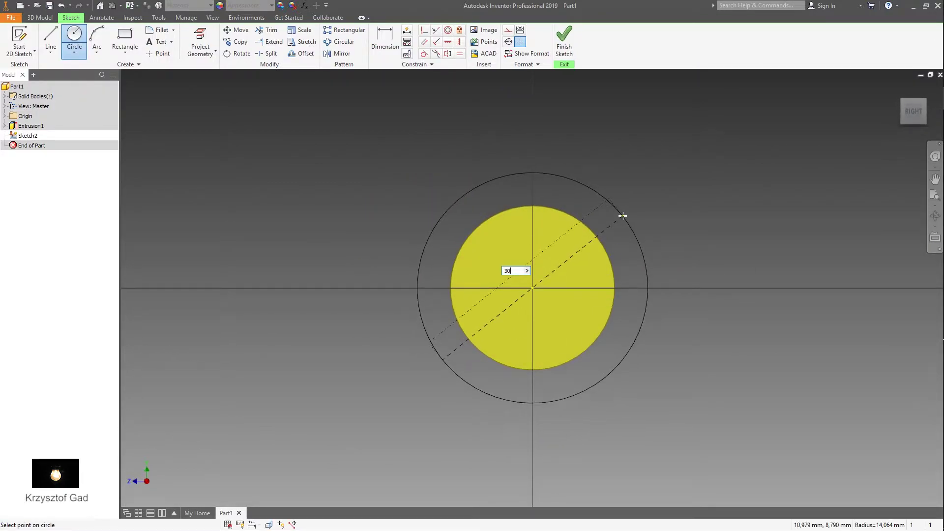
{"action": "key", "text": "Return"}
{"action": "left_click", "coordinate": [563, 39]}
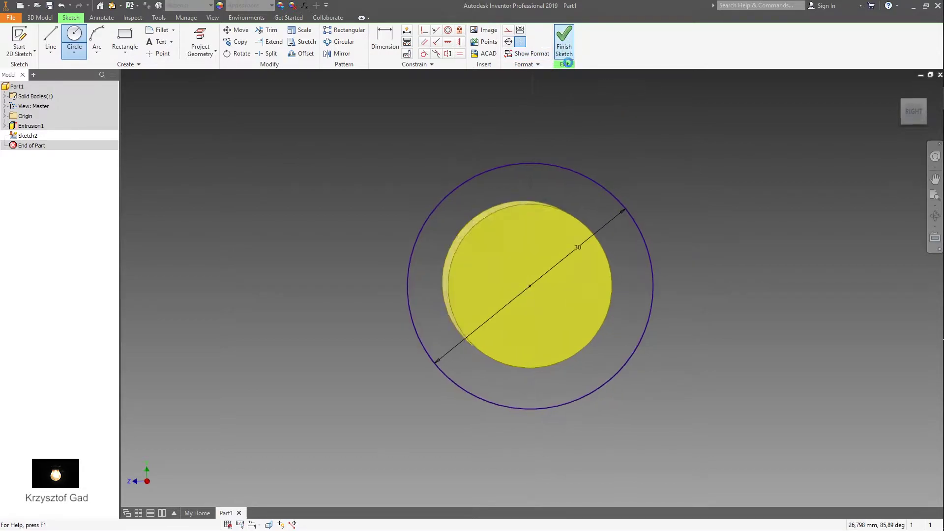
Step: Extrude the 30 mm circle 30 mm as Extrusion2 and sketch on its end face
{"action": "right_click", "coordinate": [703, 222]}
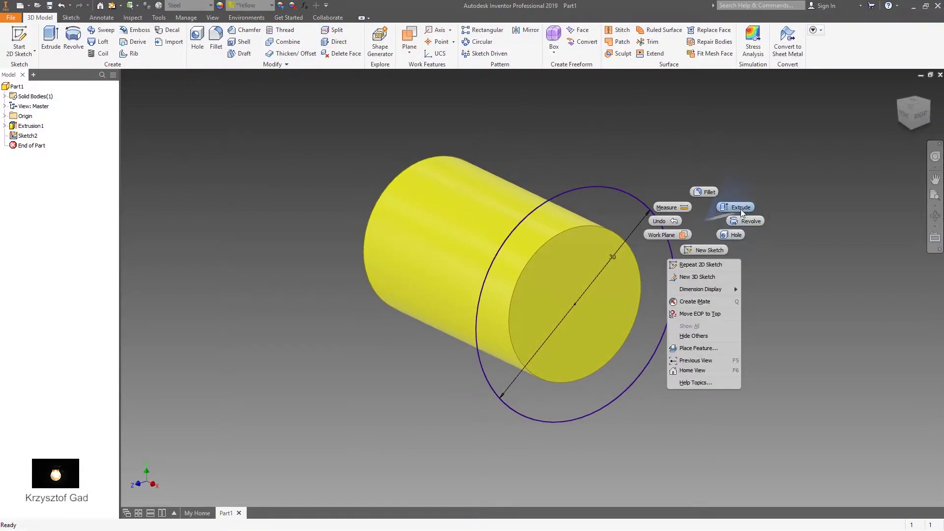
{"action": "left_click", "coordinate": [735, 217]}
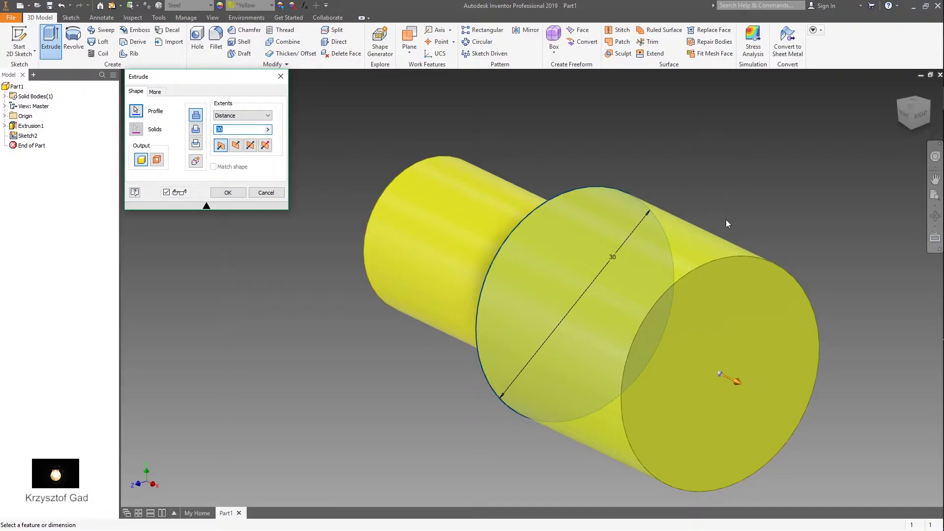
{"action": "key", "text": "Return"}
{"action": "key", "text": "F6"}
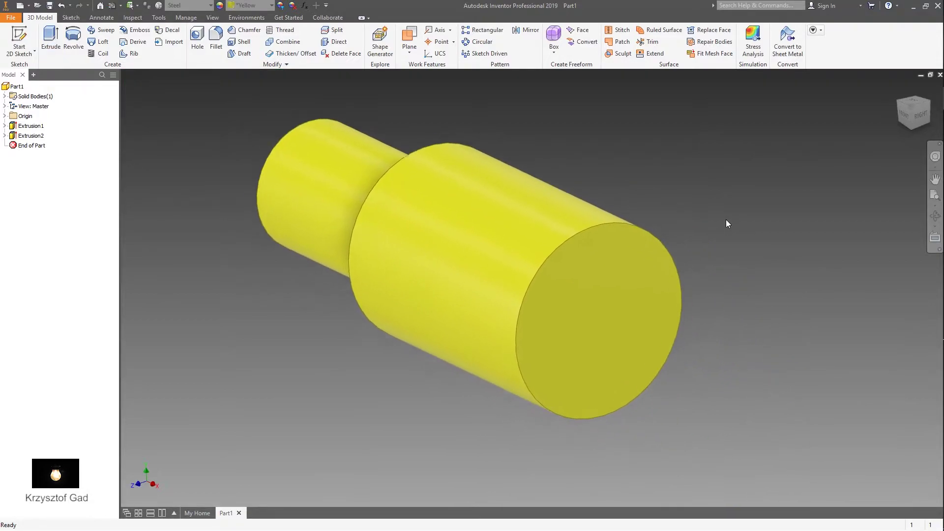
{"action": "left_click", "coordinate": [647, 293]}
{"action": "left_click", "coordinate": [711, 290]}
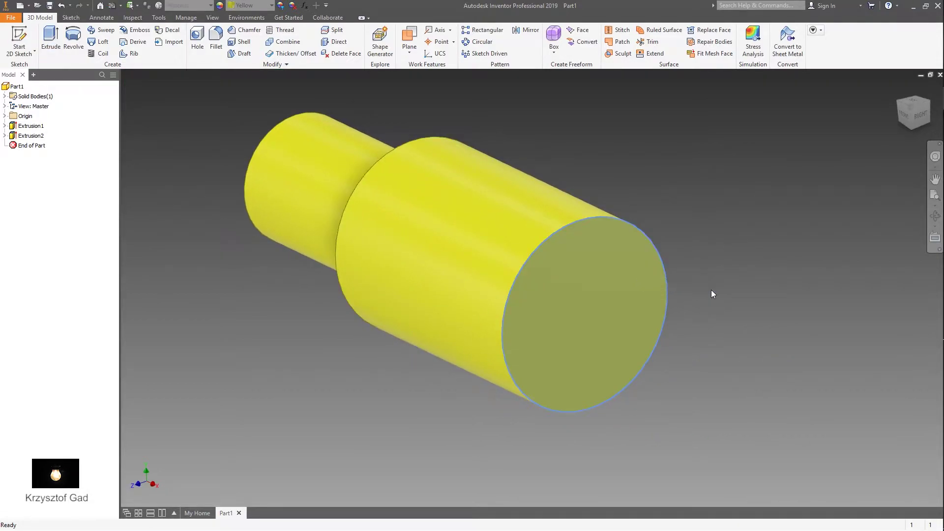
Step: Draw concentric 36 mm and 90 mm circles centred on the sketch origin
{"action": "right_click", "coordinate": [701, 289]}
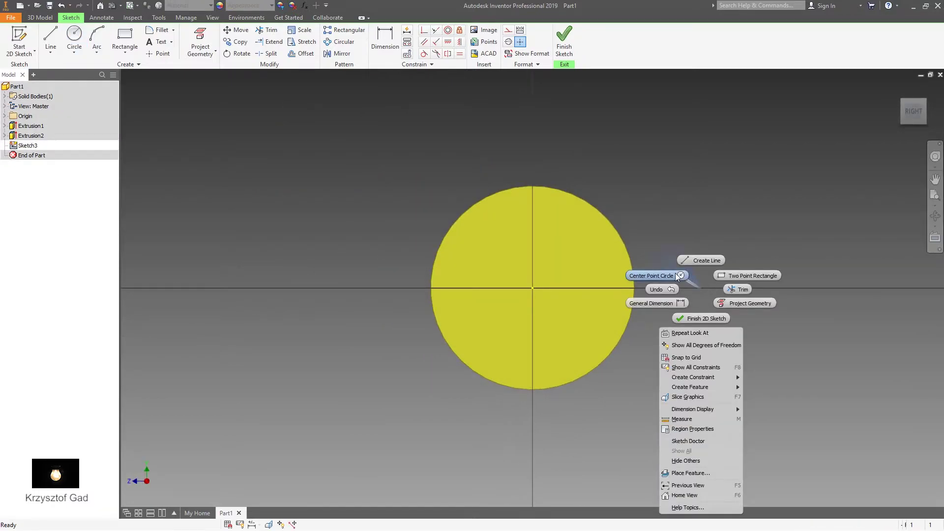
{"action": "left_click", "coordinate": [650, 275]}
{"action": "left_click", "coordinate": [532, 288]}
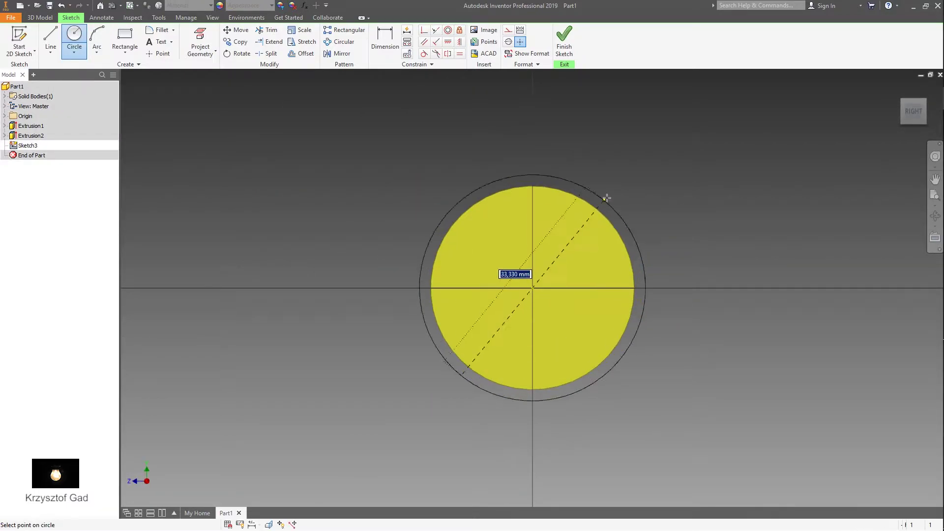
{"action": "type", "text": "36"}
{"action": "key", "text": "Return"}
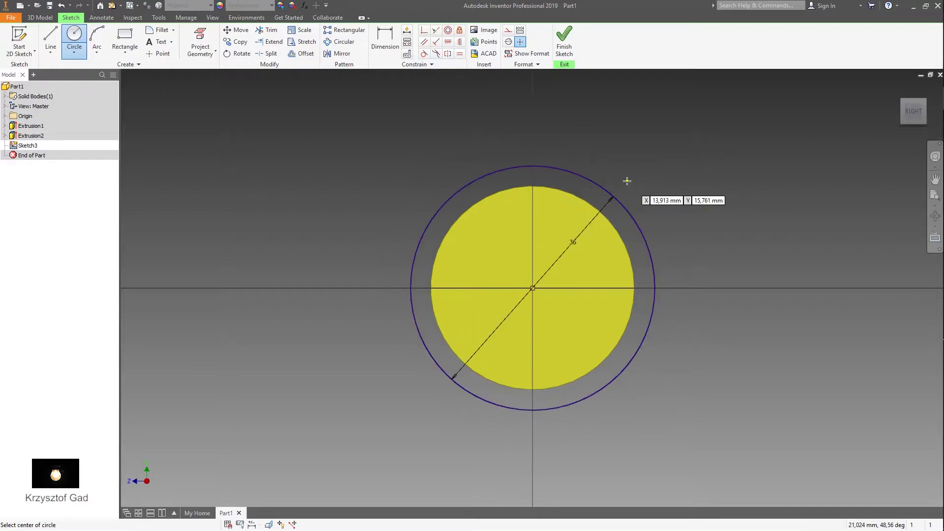
{"action": "left_click", "coordinate": [532, 289]}
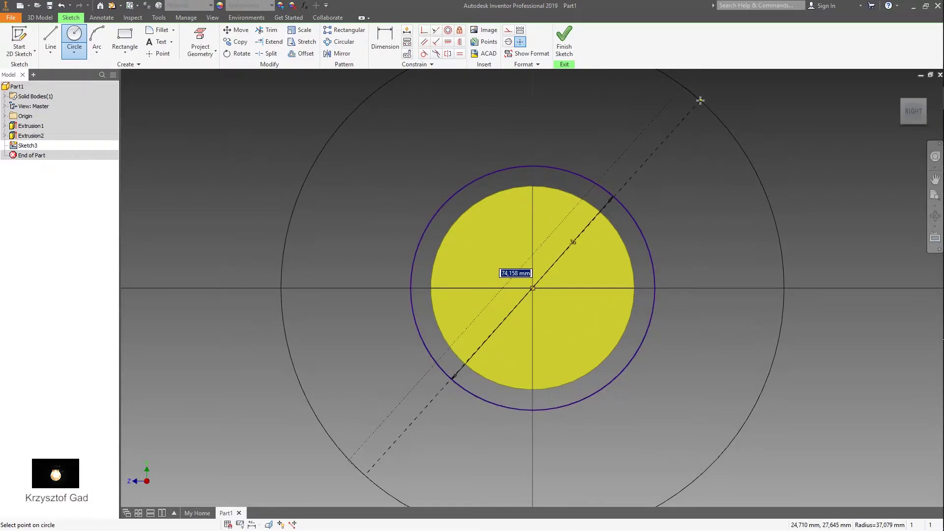
{"action": "key", "text": "Return"}
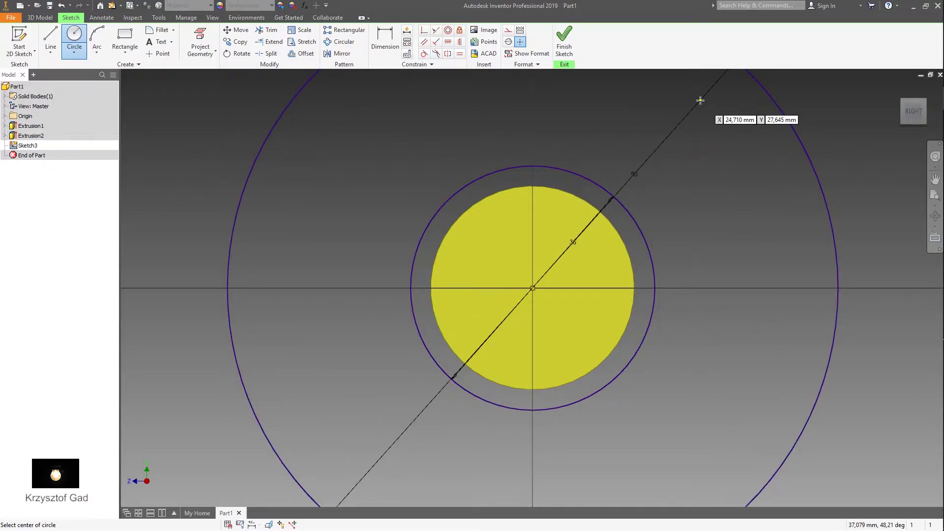
{"action": "scroll", "coordinate": [700, 100], "scroll_direction": "down", "scroll_amount": 4}
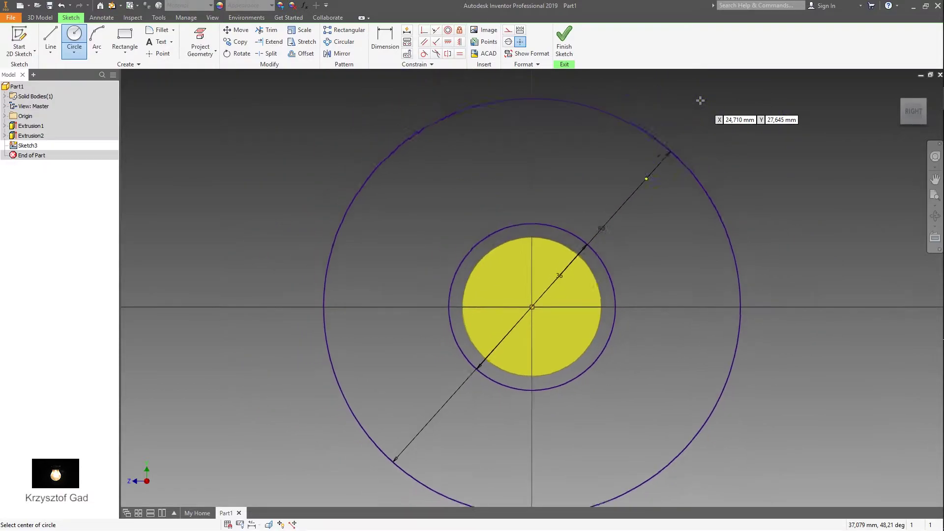
{"action": "right_click", "coordinate": [572, 210]}
{"action": "left_click", "coordinate": [573, 182]}
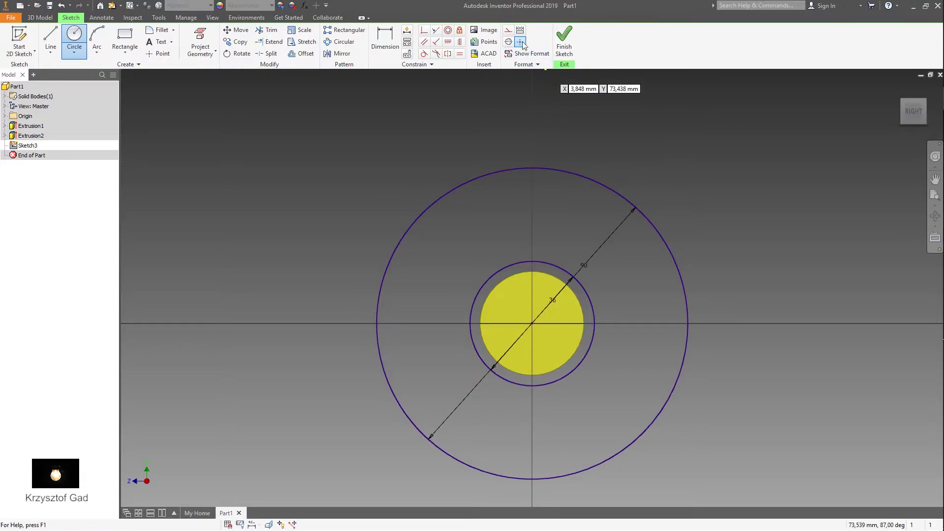
Step: Draw a vertical line from the circles' centre upward past the outer circle
{"action": "left_click", "coordinate": [532, 323]}
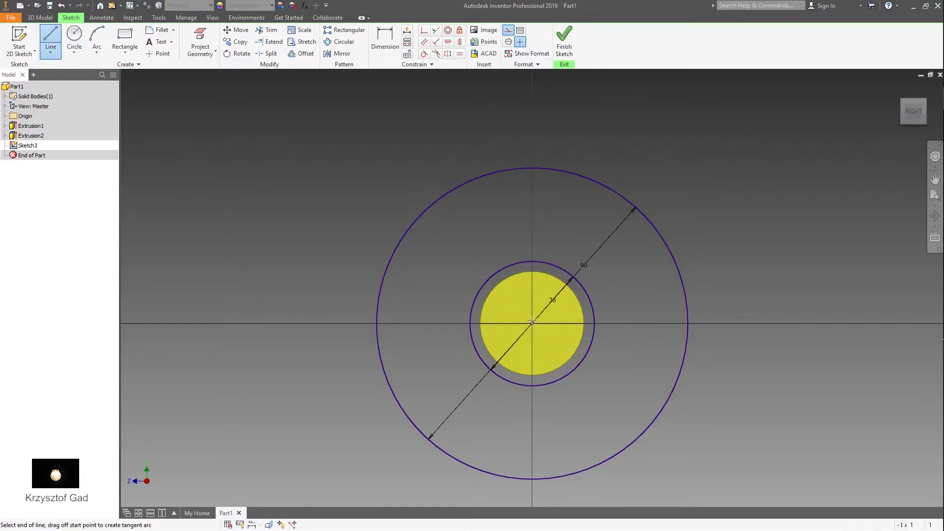
{"action": "left_click", "coordinate": [531, 147]}
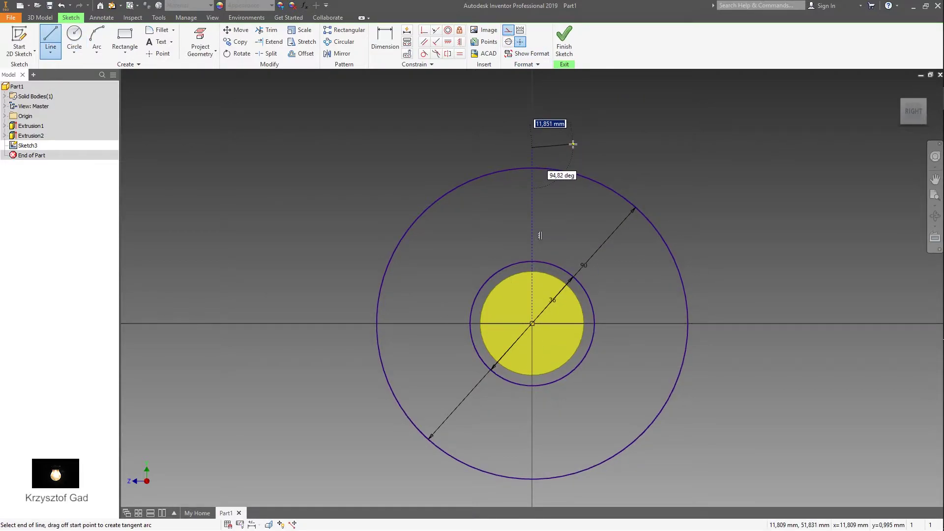
{"action": "right_click", "coordinate": [572, 144]}
{"action": "left_click", "coordinate": [599, 148]}
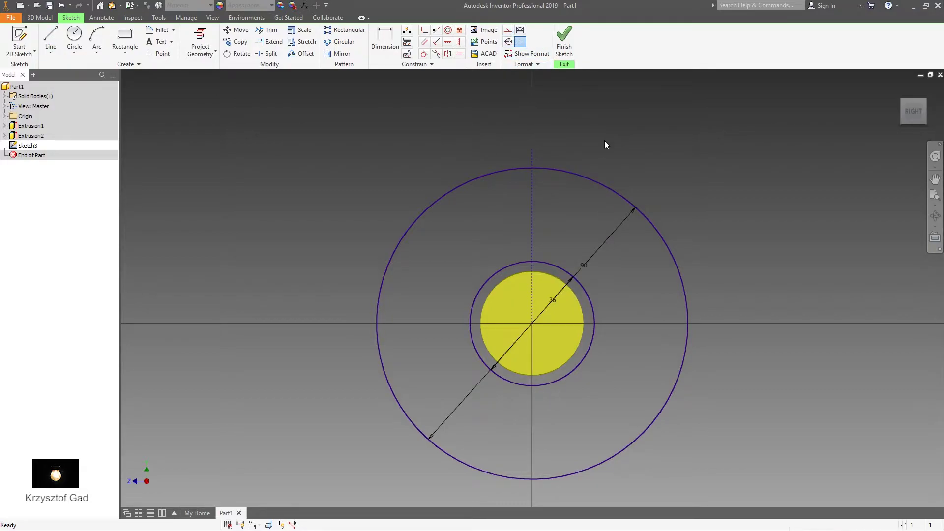
Step: Draw an L-shaped line from the inner circle: up, right, then a short vertical segment
{"action": "right_click", "coordinate": [601, 142]}
{"action": "left_click", "coordinate": [603, 112]}
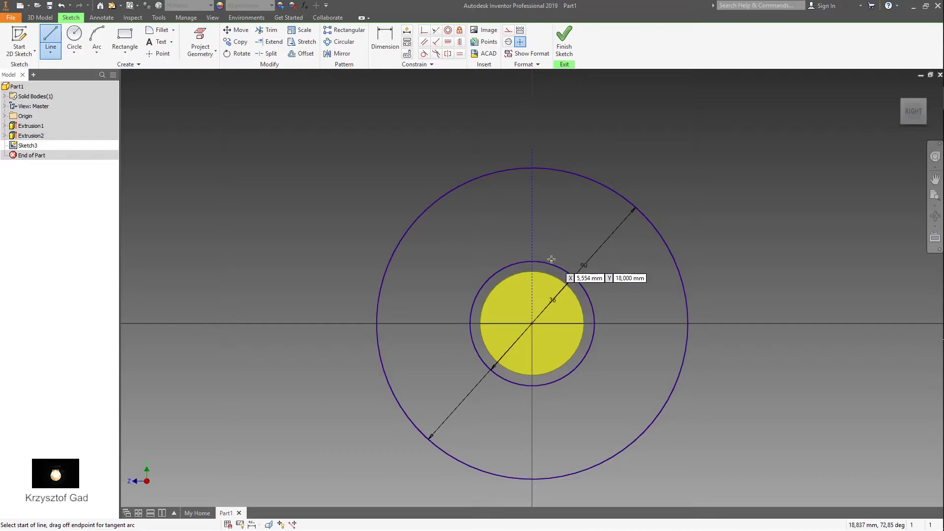
{"action": "left_click", "coordinate": [553, 264]}
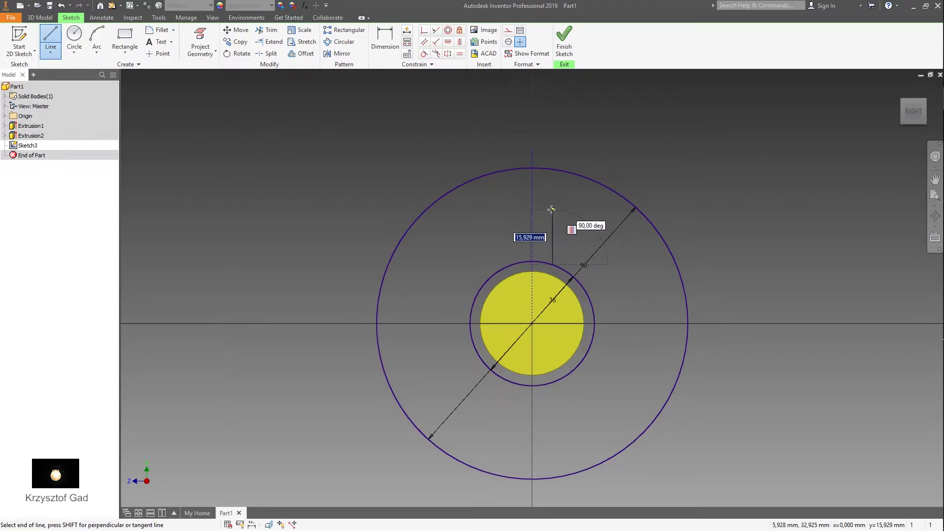
{"action": "left_click", "coordinate": [552, 210]}
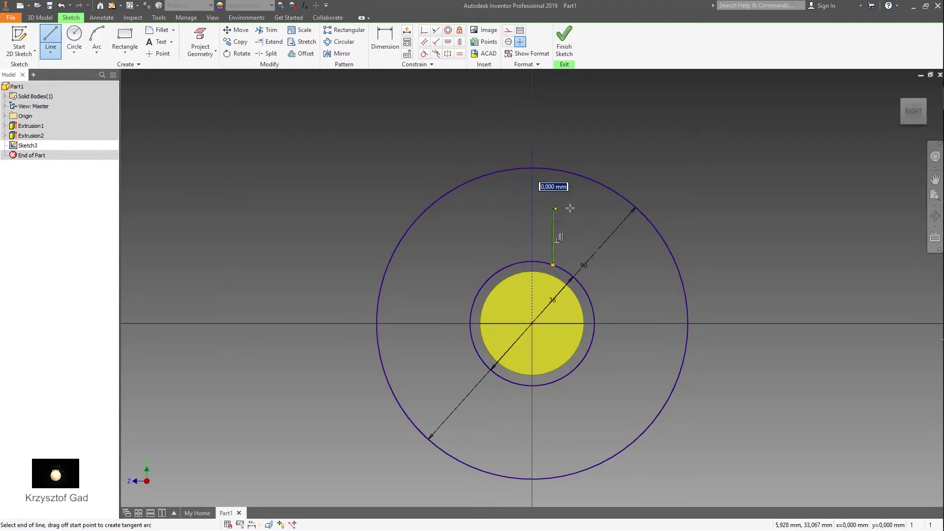
{"action": "left_click", "coordinate": [605, 210]}
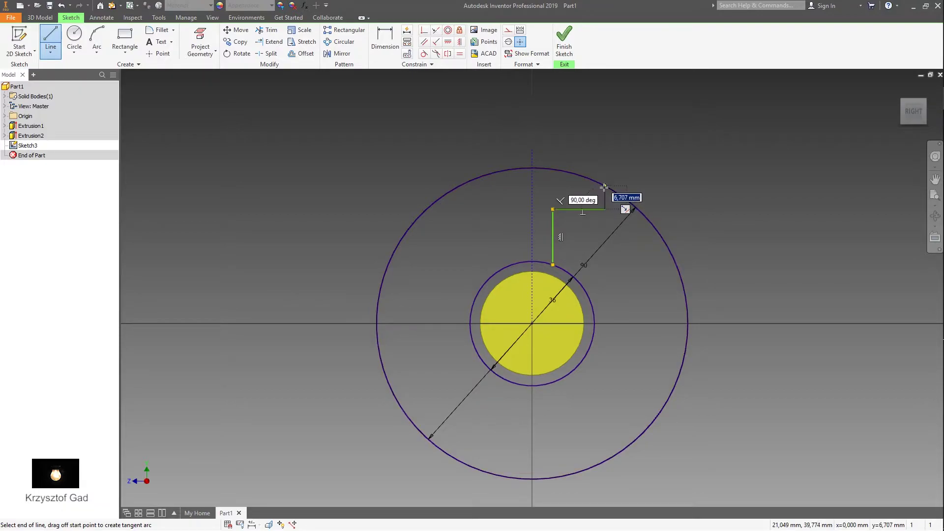
{"action": "double_click", "coordinate": [604, 188]}
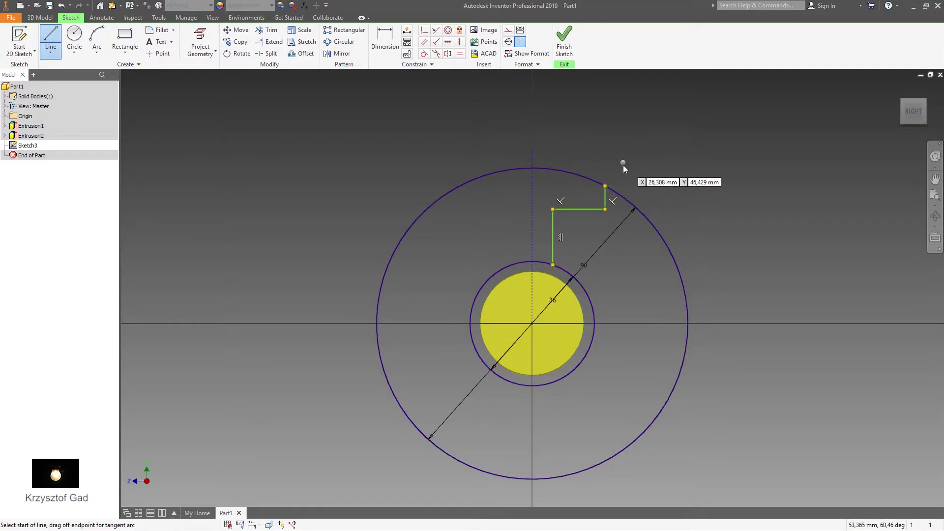
{"action": "right_click", "coordinate": [623, 163]}
{"action": "left_click", "coordinate": [658, 172]}
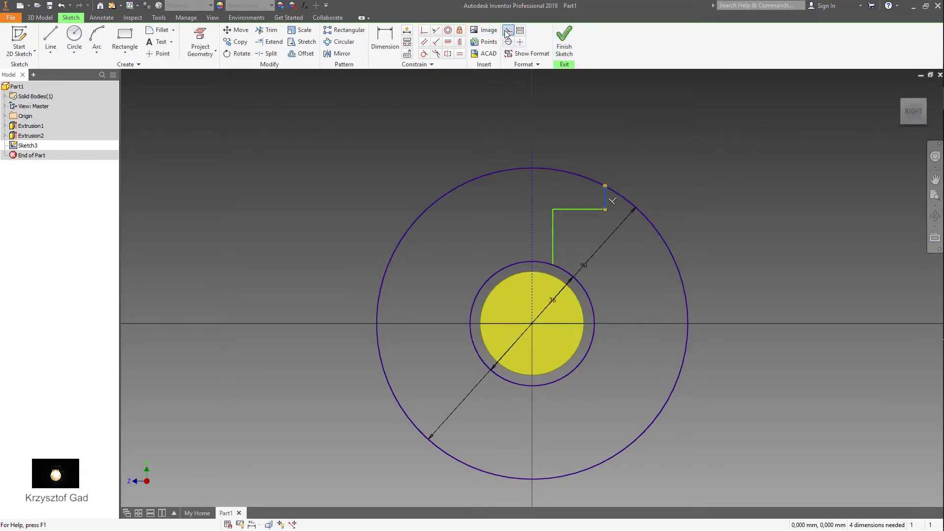
Step: Add a small circle above the horizontal line, tangent to that line
{"action": "scroll", "coordinate": [580, 131], "scroll_direction": "up", "scroll_amount": 2}
{"action": "scroll", "coordinate": [579, 147], "scroll_direction": "up", "scroll_amount": 2}
{"action": "scroll", "coordinate": [565, 187], "scroll_direction": "up", "scroll_amount": 1}
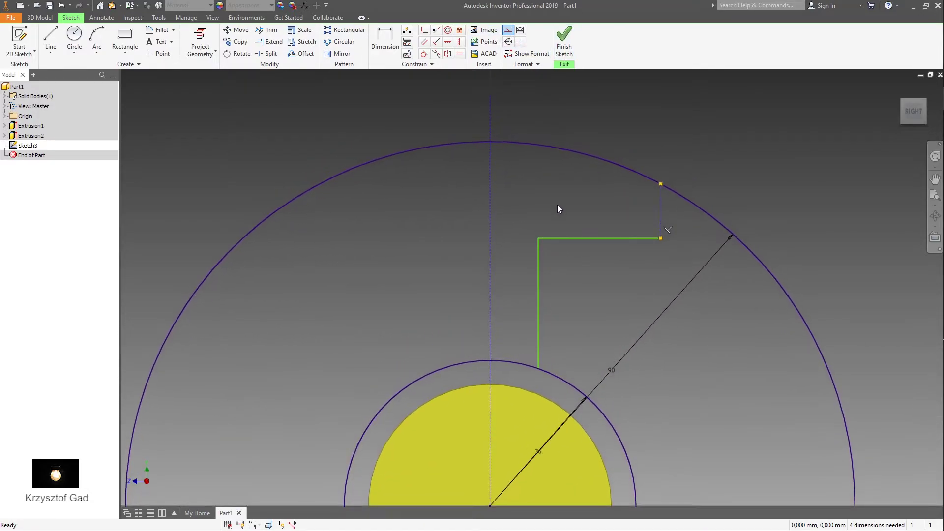
{"action": "key", "text": "c"}
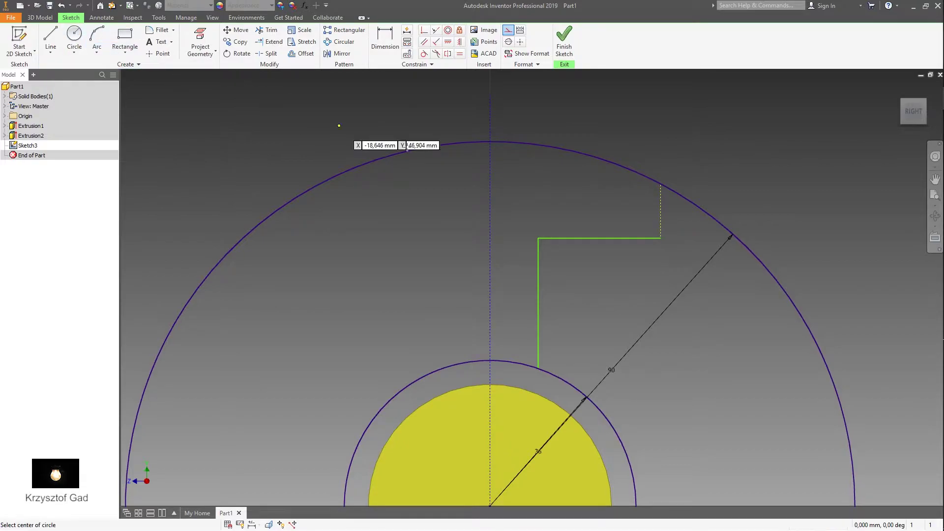
{"action": "left_click", "coordinate": [607, 200]}
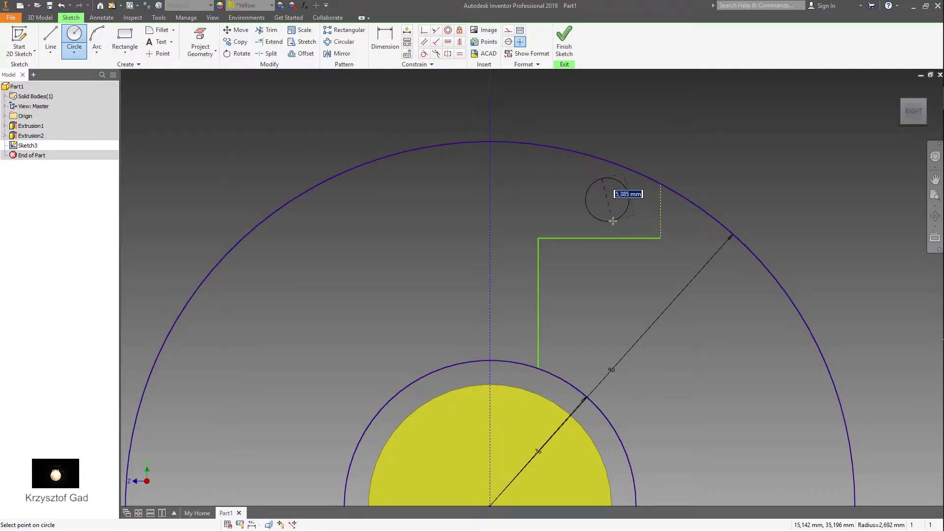
{"action": "left_click", "coordinate": [629, 200]}
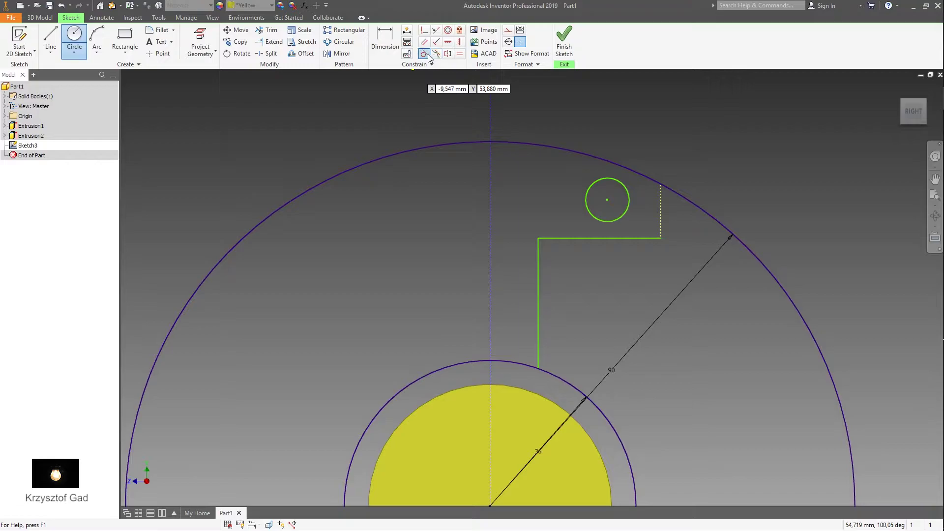
{"action": "left_click", "coordinate": [427, 55]}
{"action": "left_click", "coordinate": [600, 220]}
{"action": "left_click", "coordinate": [614, 240]}
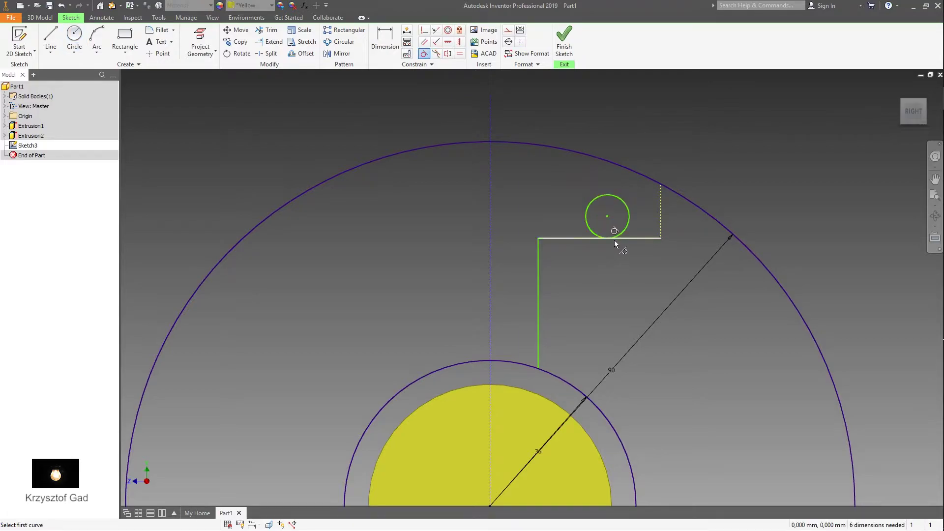
{"action": "left_click", "coordinate": [627, 226]}
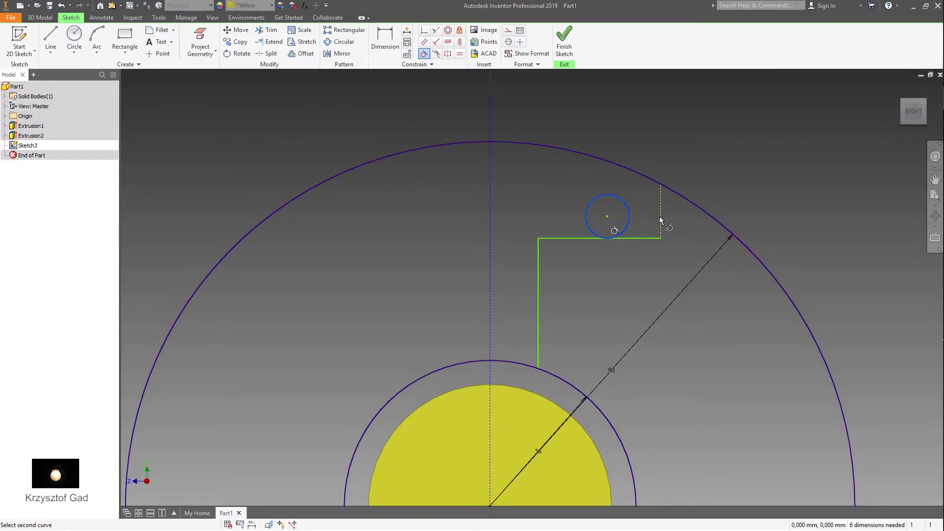
Step: Make the small circle tangent to the short line and outer circle, with 4 mm diameter
{"action": "left_click", "coordinate": [660, 220]}
{"action": "left_click", "coordinate": [648, 200]}
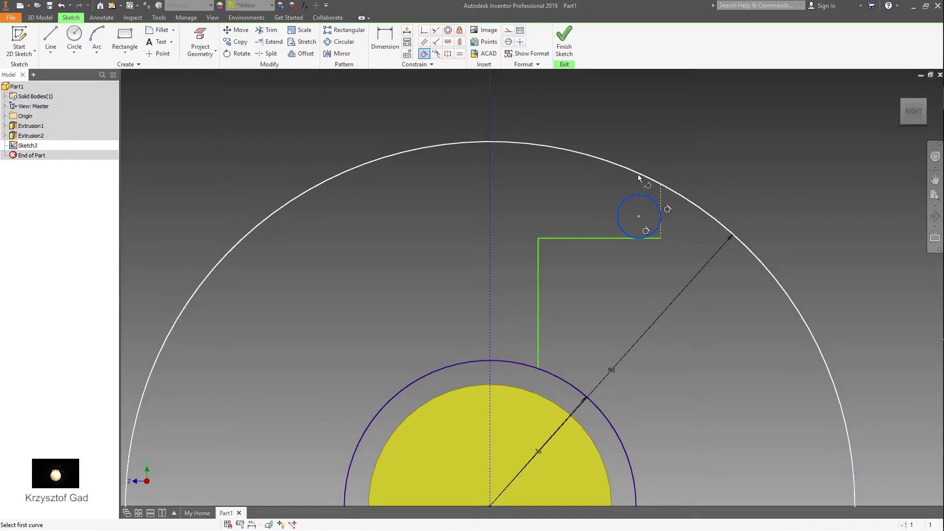
{"action": "left_click", "coordinate": [638, 174]}
{"action": "left_click", "coordinate": [385, 40]}
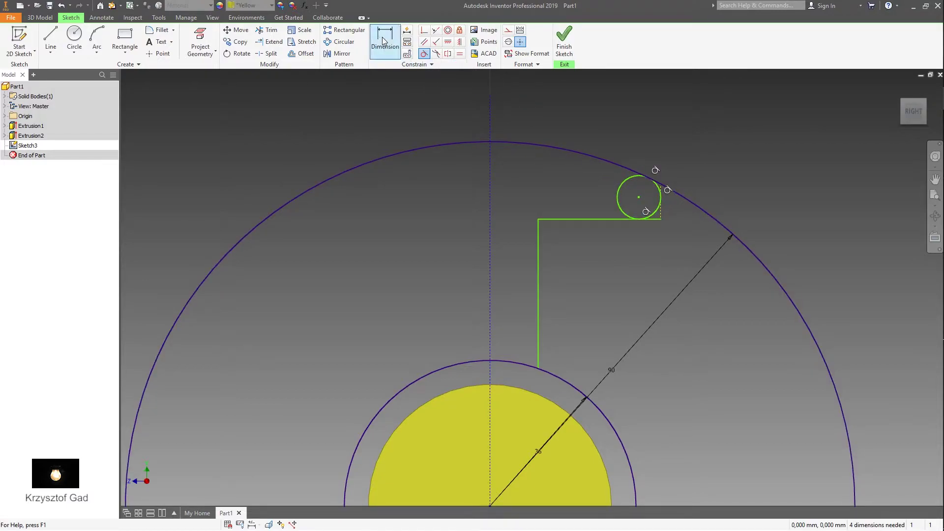
{"action": "left_click", "coordinate": [627, 178]}
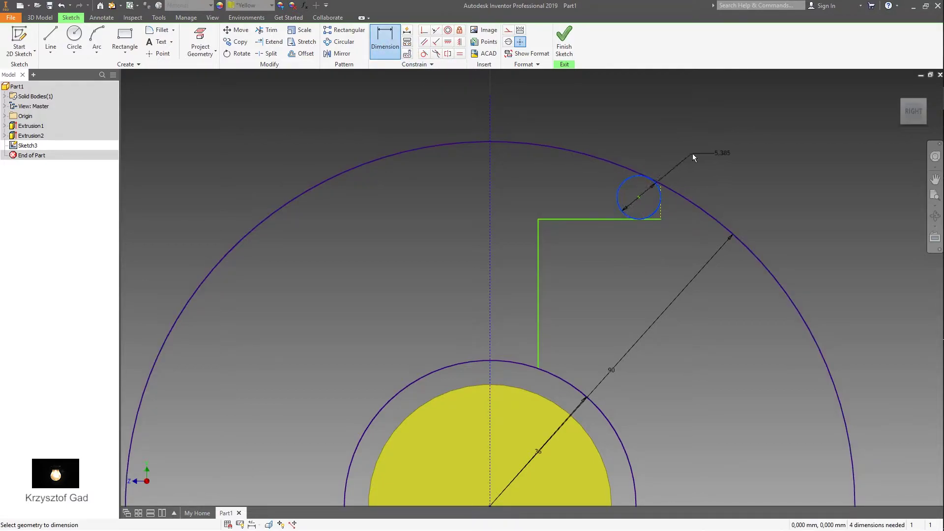
{"action": "left_click", "coordinate": [701, 153]}
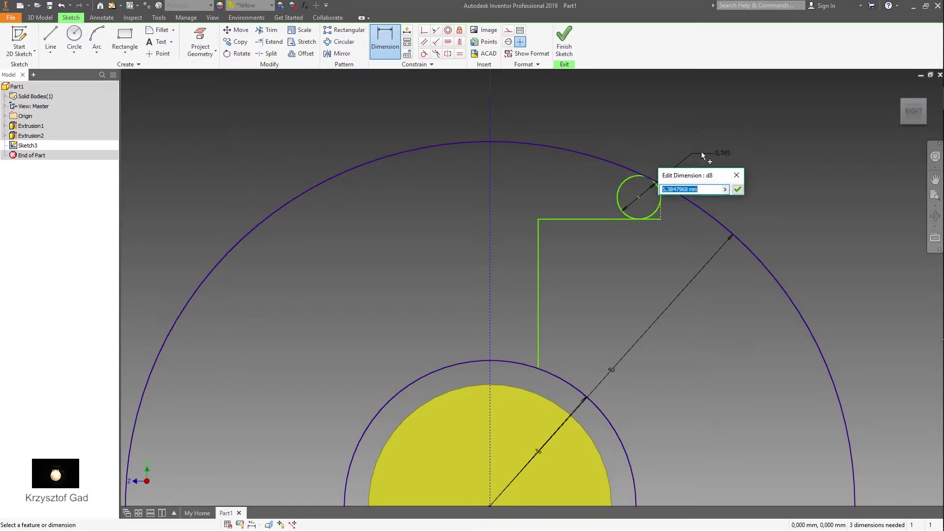
{"action": "type", "text": "4"}
{"action": "key", "text": "Return"}
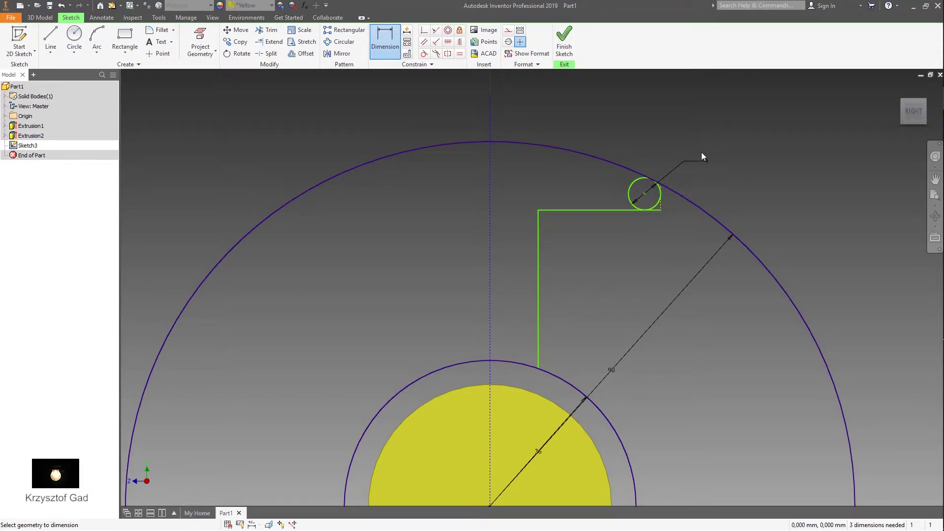
Step: Dimension the vertical line 5 mm from the centreline and the horizontal extent 15 mm
{"action": "left_click", "coordinate": [538, 289]}
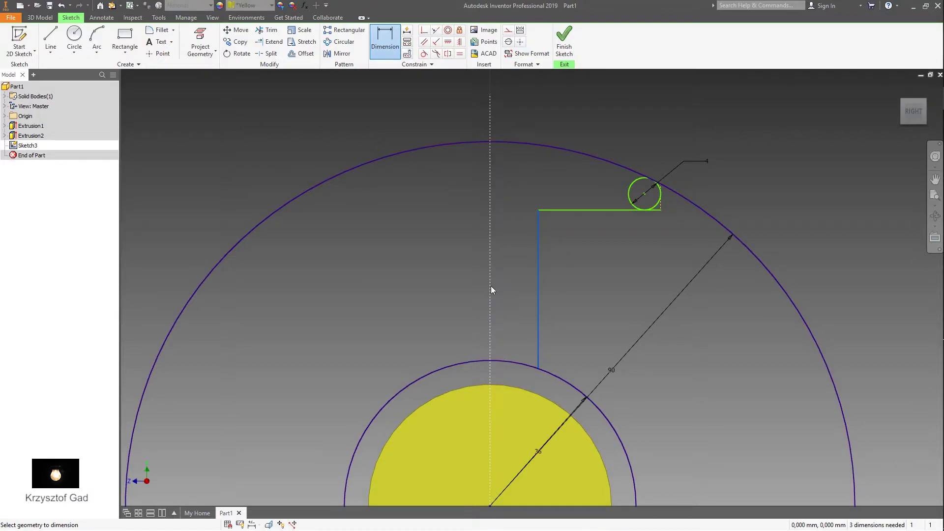
{"action": "left_click", "coordinate": [490, 285]}
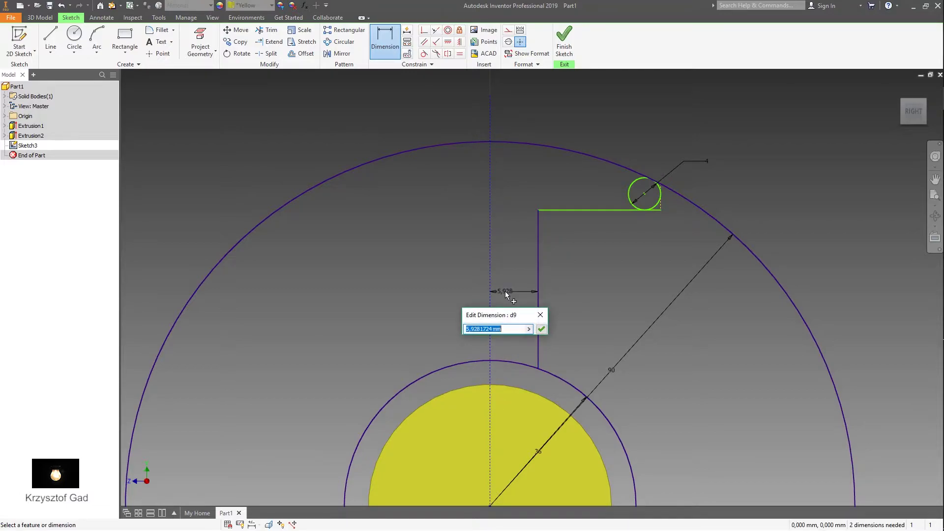
{"action": "type", "text": "5"}
{"action": "key", "text": "Return"}
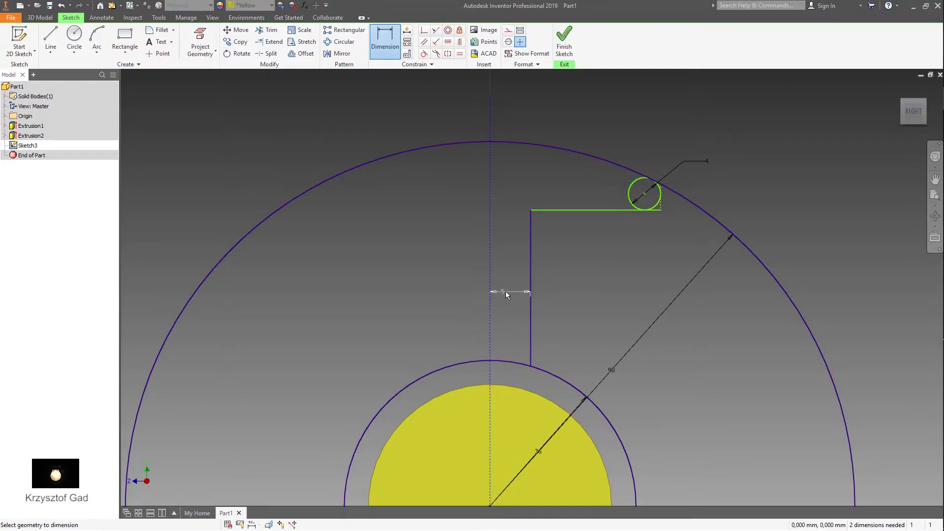
{"action": "left_click", "coordinate": [660, 210]}
{"action": "left_click", "coordinate": [537, 102]}
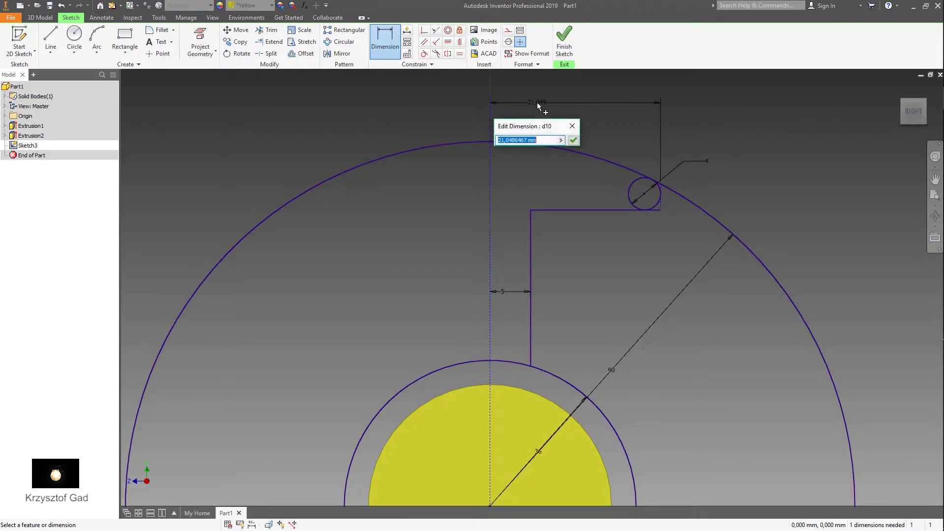
{"action": "type", "text": "15"}
{"action": "key", "text": "Return"}
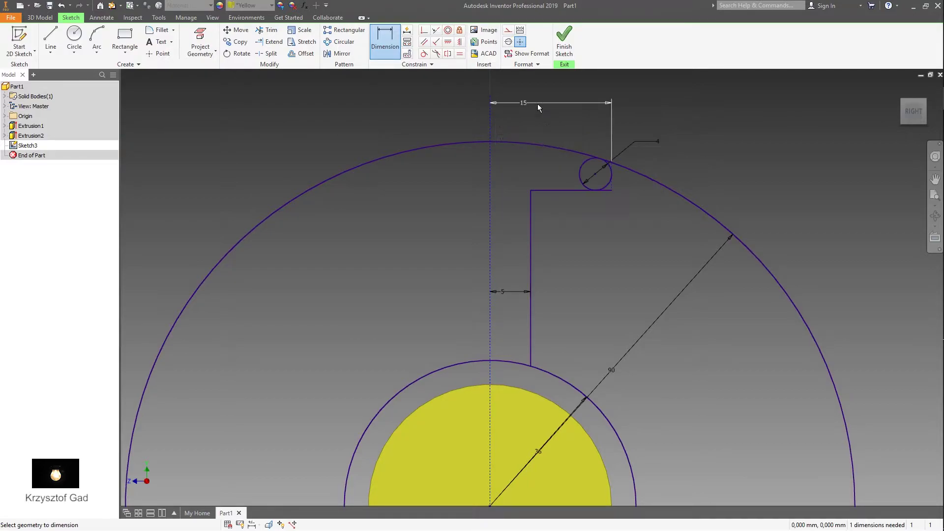
Step: Round the top corner with a 2 mm fillet and trim the excess circle and line portions
{"action": "left_click", "coordinate": [160, 33]}
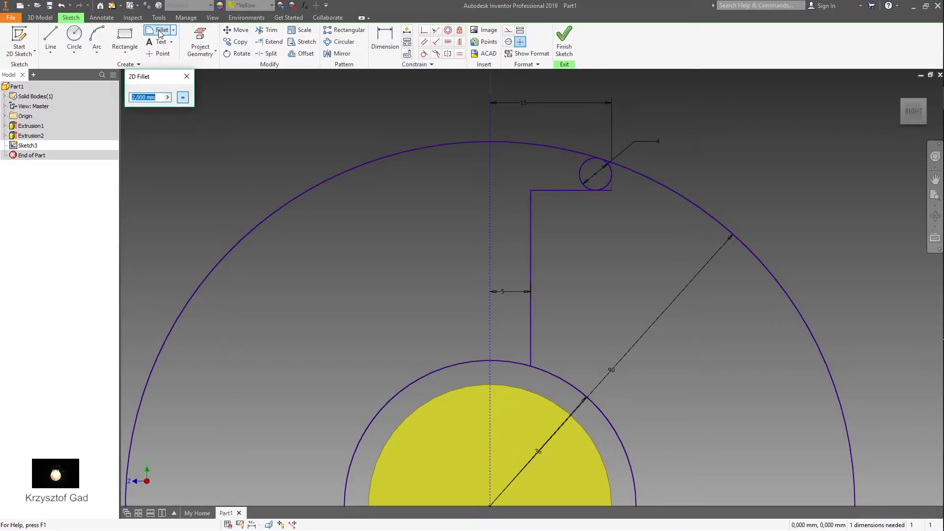
{"action": "left_click", "coordinate": [532, 191]}
{"action": "left_click", "coordinate": [191, 80]}
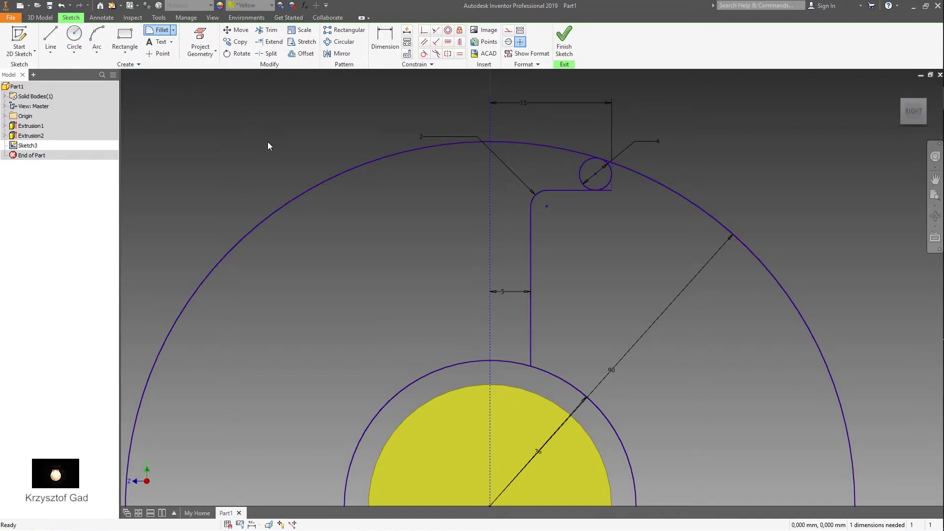
{"action": "left_click", "coordinate": [268, 30]}
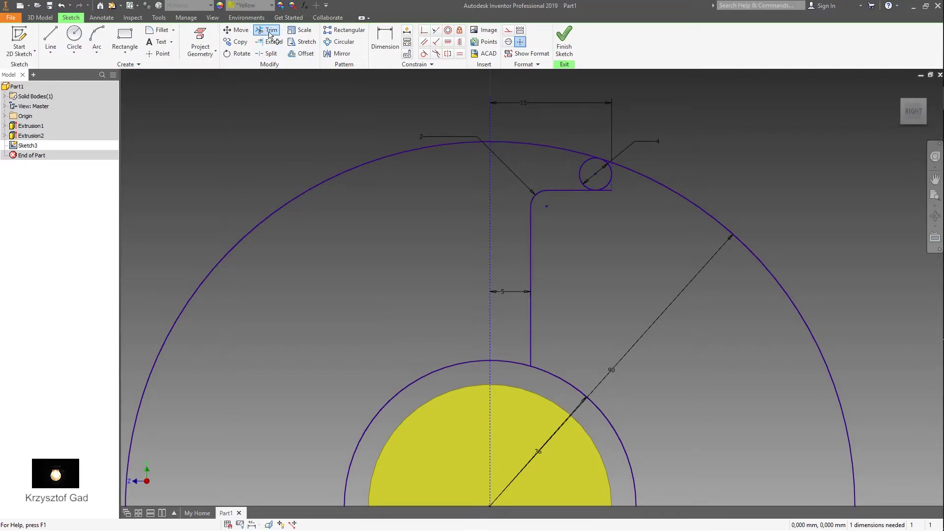
{"action": "left_click", "coordinate": [512, 360]}
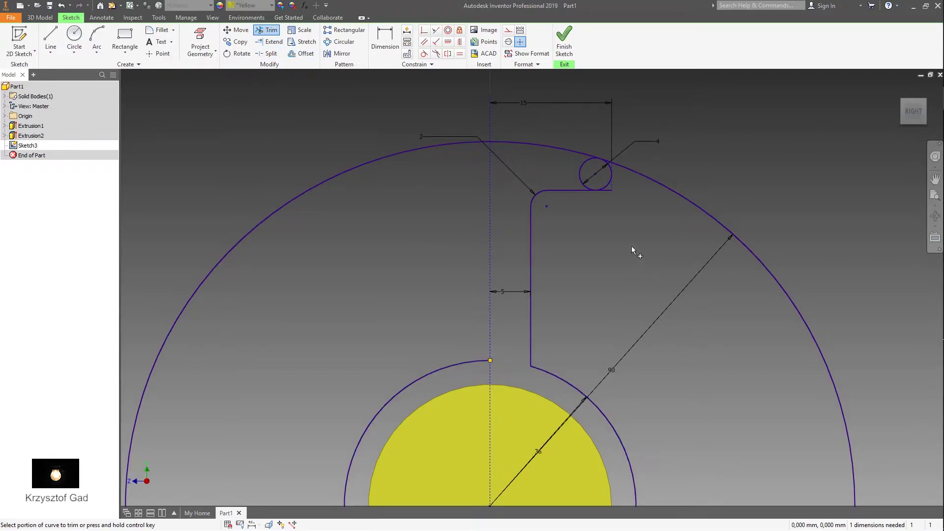
{"action": "left_click", "coordinate": [608, 191]}
{"action": "left_click", "coordinate": [685, 199]}
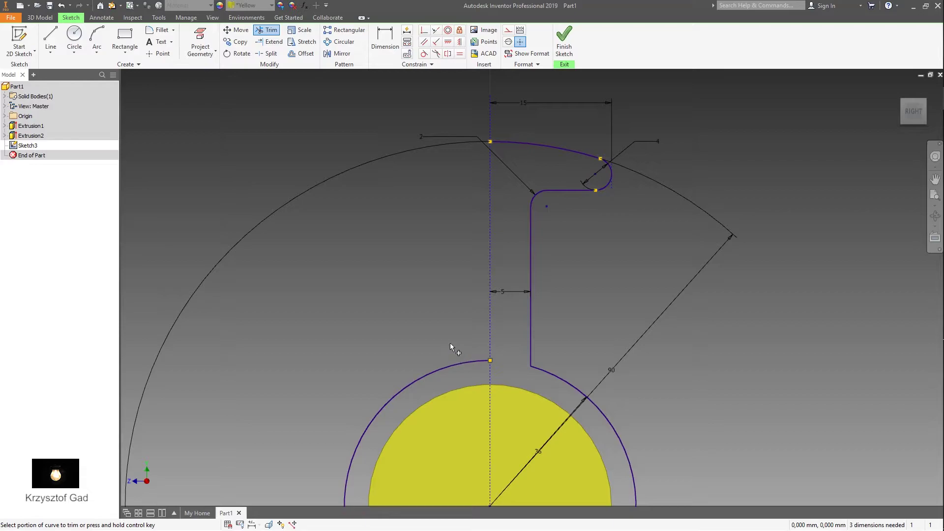
Step: Round the bottom corner at the inner arc with a 2 mm fillet
{"action": "left_click", "coordinate": [160, 30]}
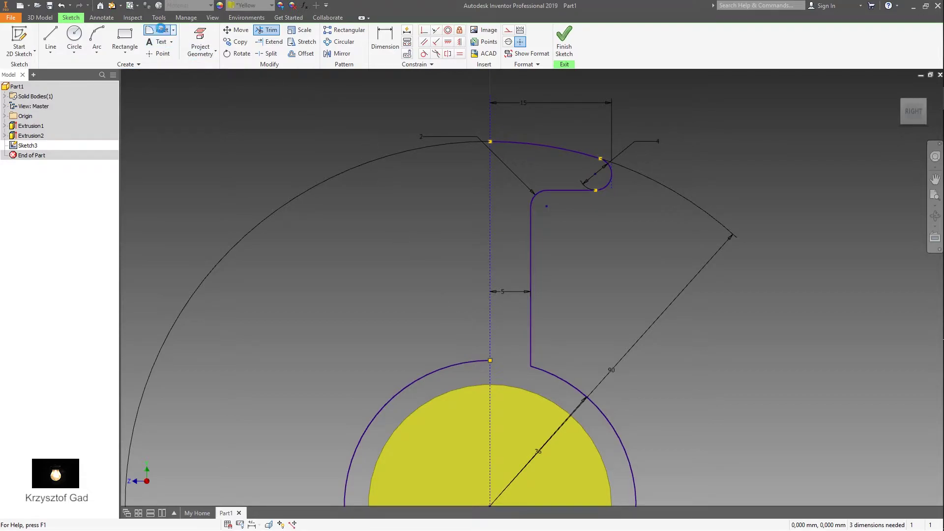
{"action": "left_click", "coordinate": [531, 356]}
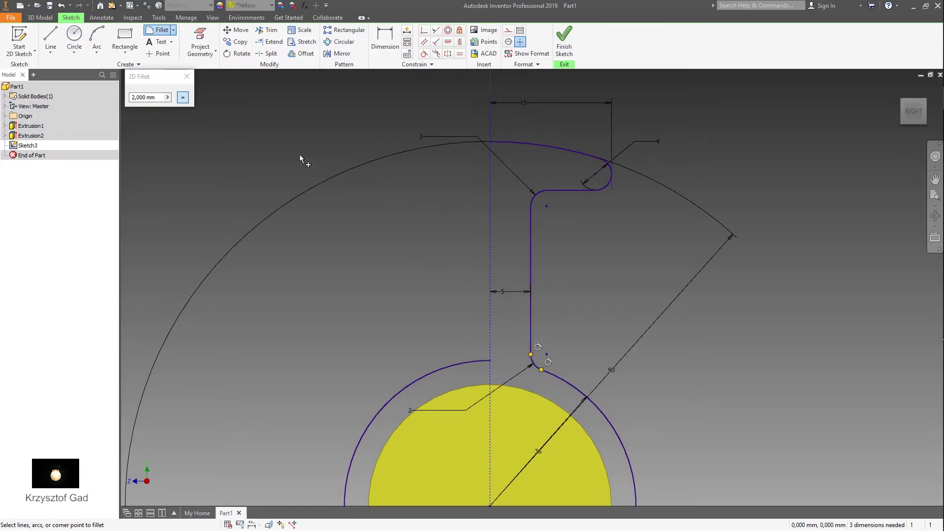
{"action": "left_click", "coordinate": [189, 76]}
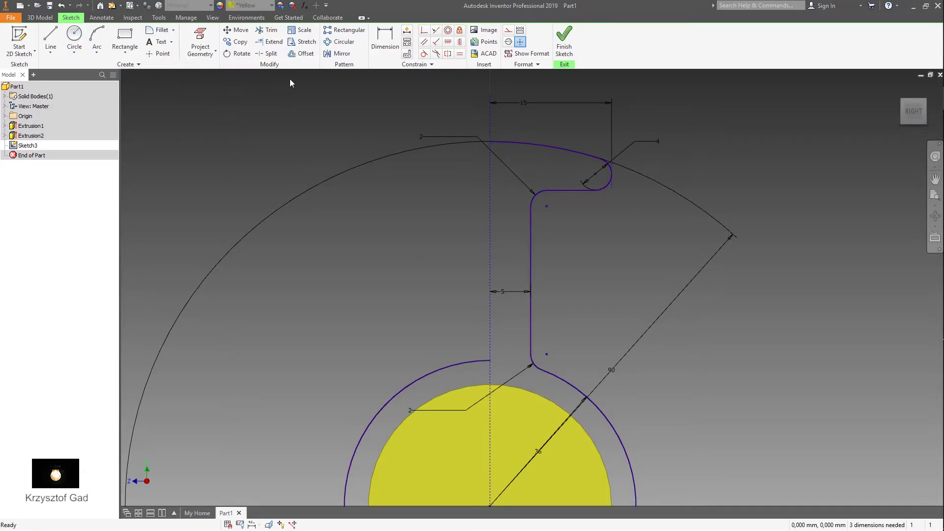
{"action": "left_click_drag", "start_coordinate": [452, 102], "coordinate": [651, 381]}
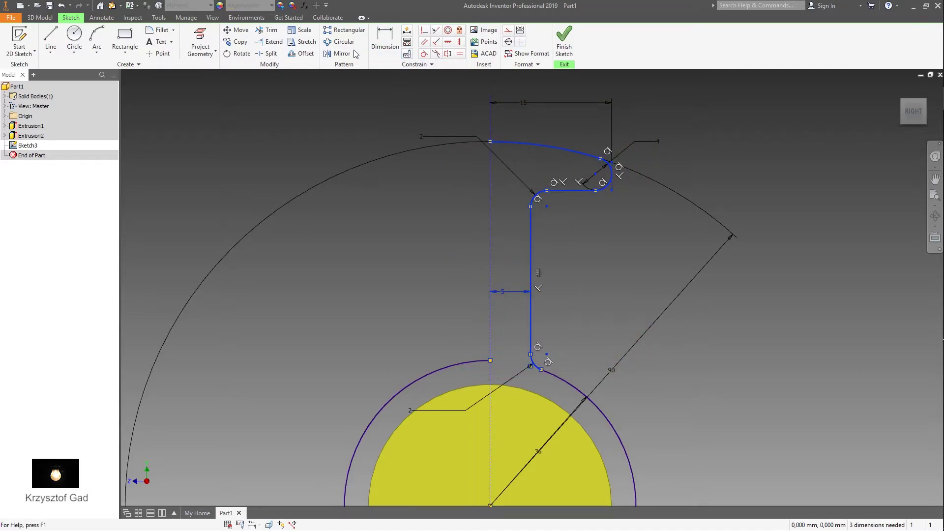
Step: Mirror the half slot profile across the vertical centreline into a symmetric T-slot
{"action": "left_click", "coordinate": [339, 53]}
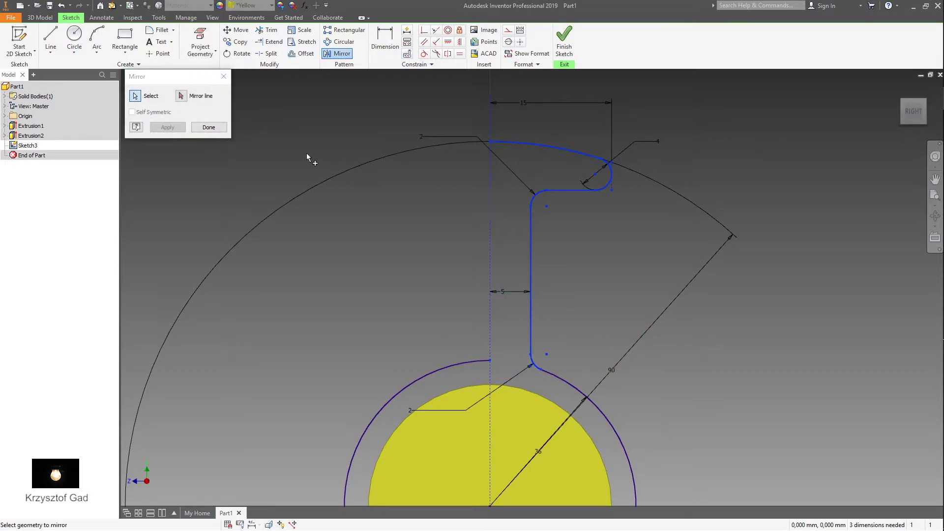
{"action": "left_click", "coordinate": [224, 76]}
{"action": "left_click", "coordinate": [342, 54]}
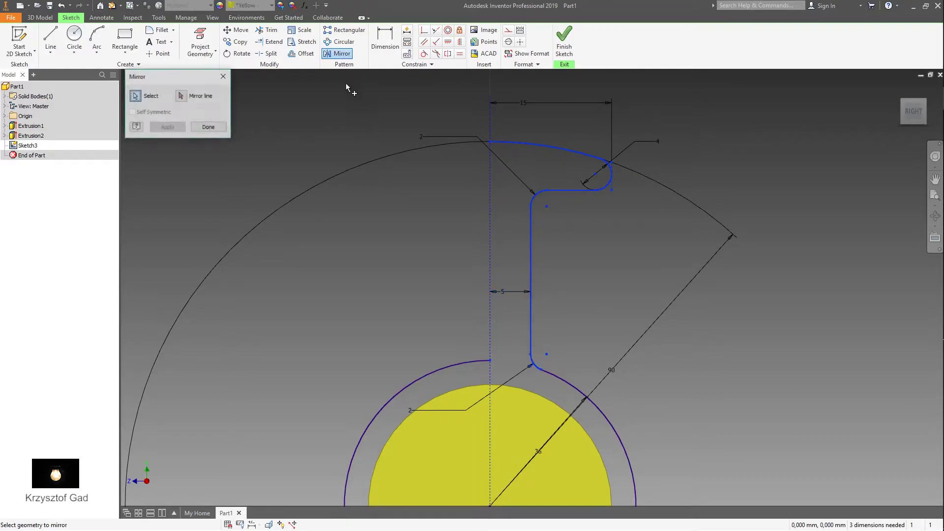
{"action": "left_click", "coordinate": [490, 244]}
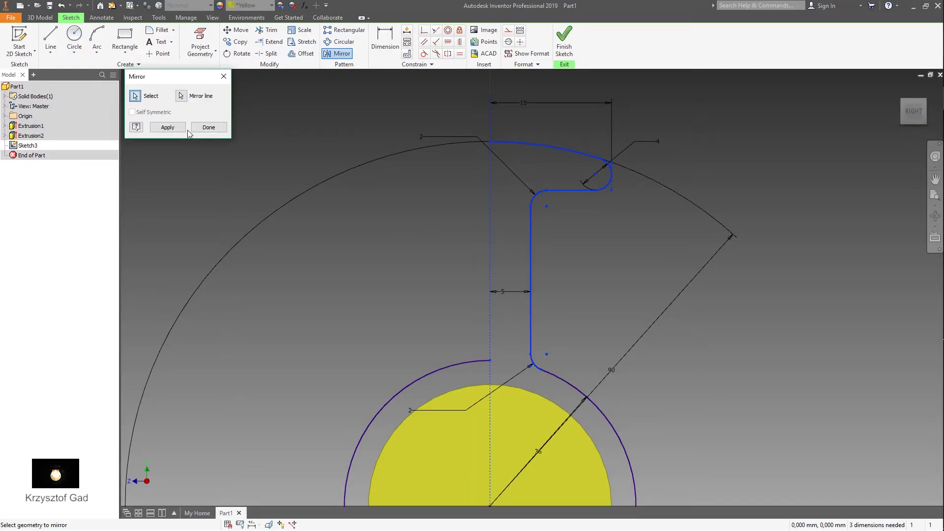
{"action": "left_click", "coordinate": [183, 129]}
{"action": "left_click", "coordinate": [208, 127]}
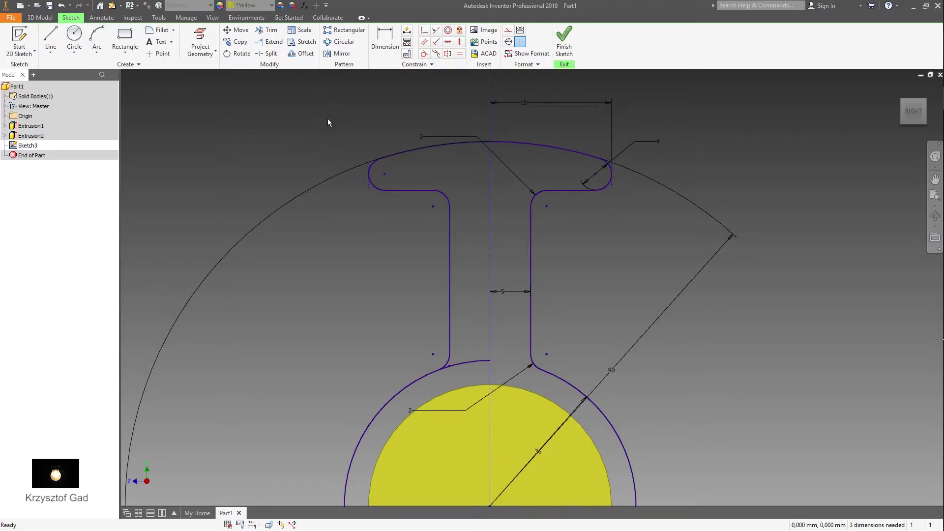
{"action": "left_click_drag", "start_coordinate": [328, 119], "coordinate": [673, 400]}
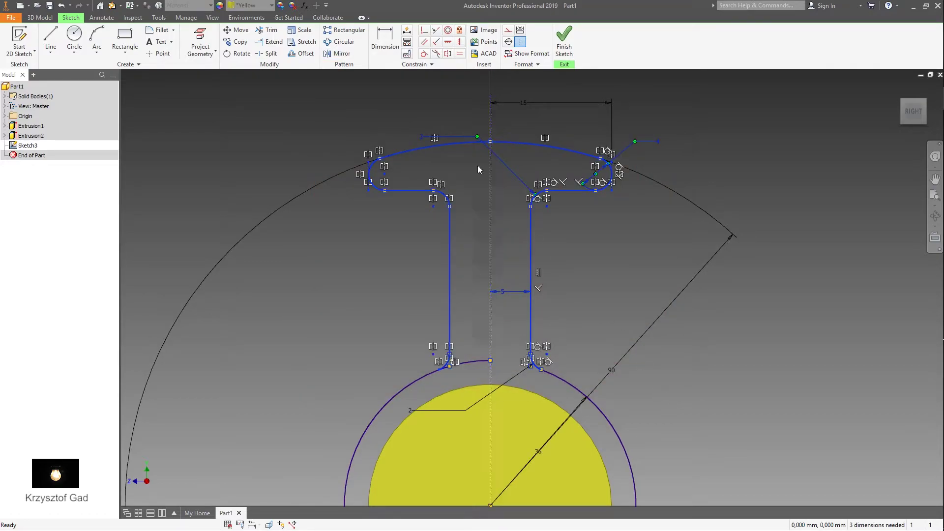
Step: Circular-pattern the T-slot outline 8 times over 360° about the sketch centre
{"action": "left_click", "coordinate": [343, 42]}
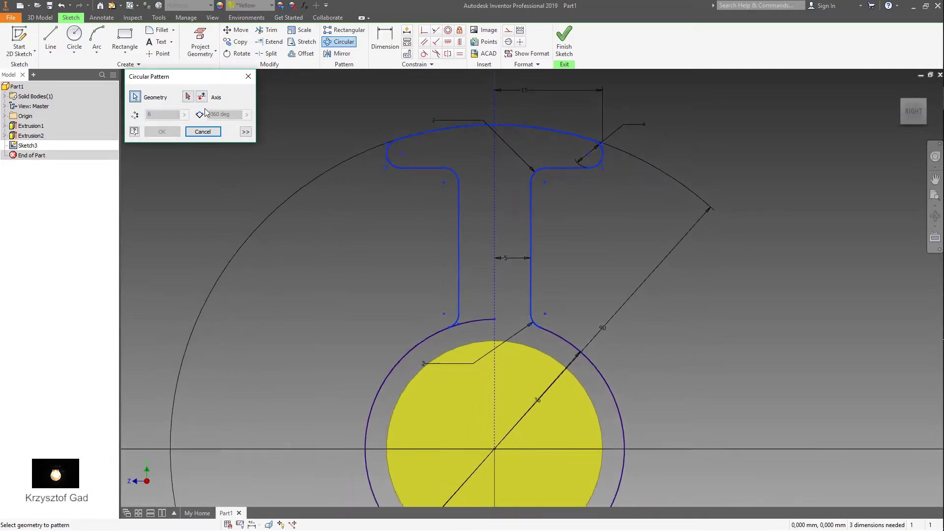
{"action": "left_click", "coordinate": [188, 98]}
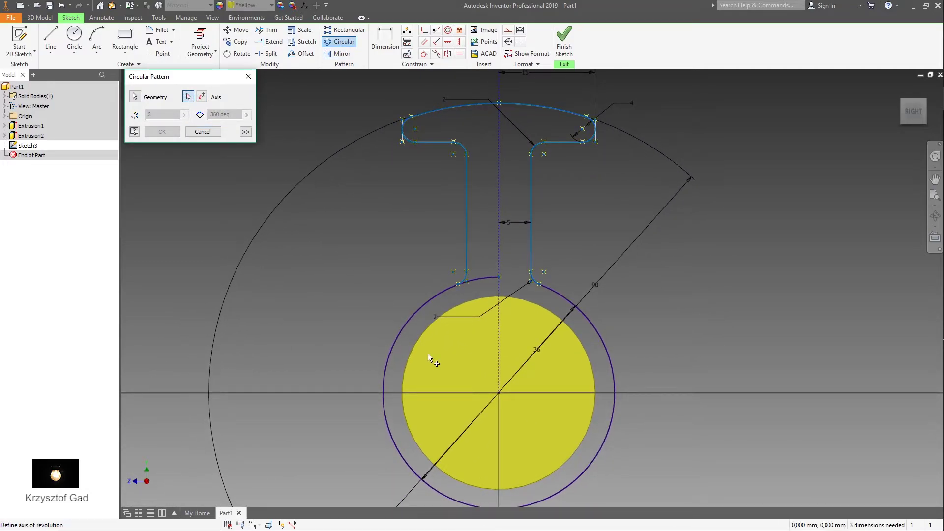
{"action": "left_click", "coordinate": [498, 394]}
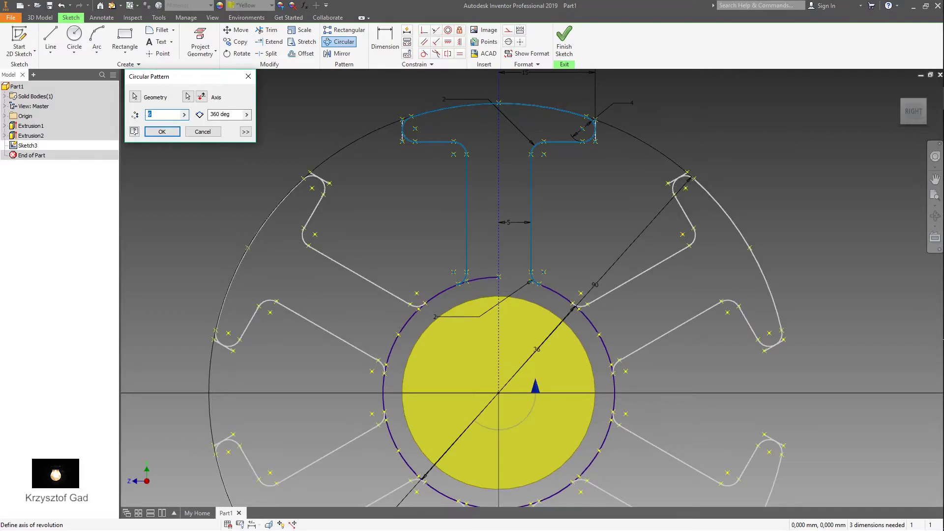
{"action": "type", "text": "8"}
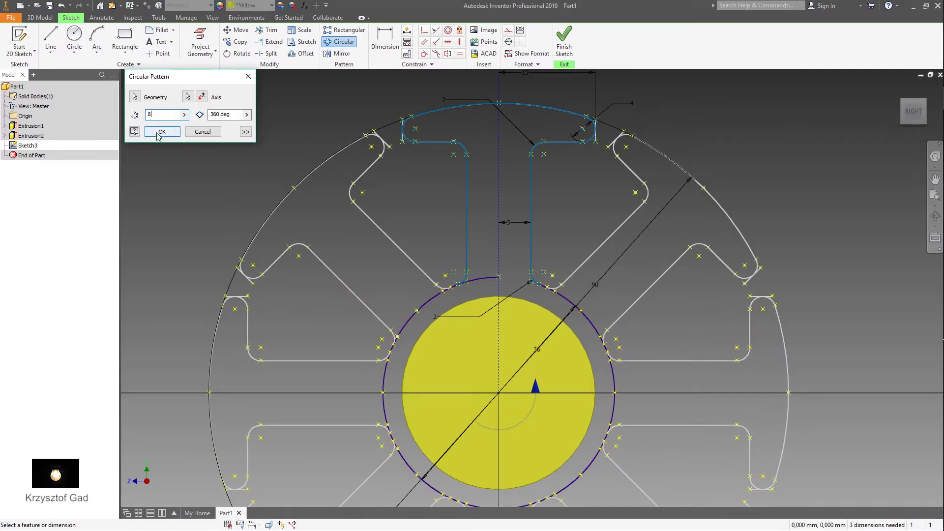
{"action": "left_click", "coordinate": [158, 134]}
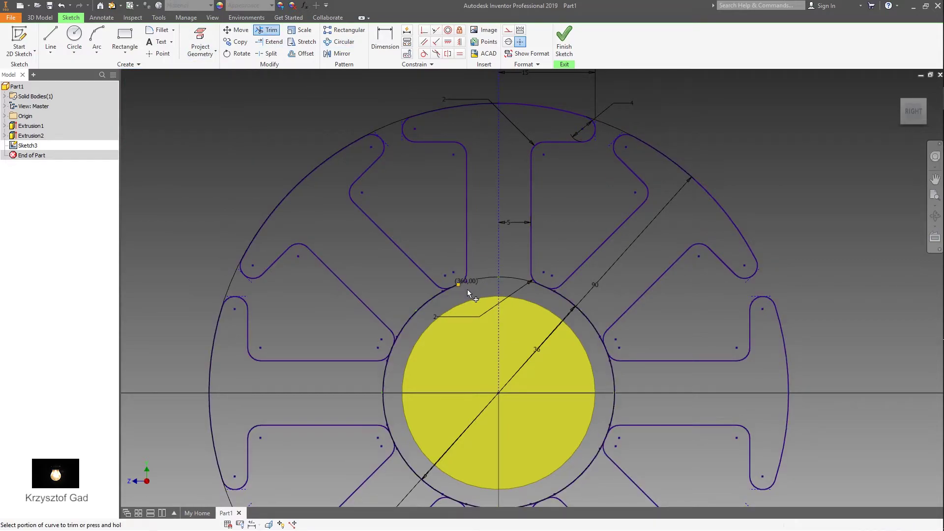
Step: Trim the inner-circle arcs between the eight slots and finish the sketch
{"action": "mouse_move", "coordinate": [427, 302]}
{"action": "left_mouse_down"}
{"action": "mouse_move", "coordinate": [385, 369]}
{"action": "mouse_move", "coordinate": [402, 457]}
{"action": "mouse_move", "coordinate": [440, 501]}
{"action": "left_mouse_up"}
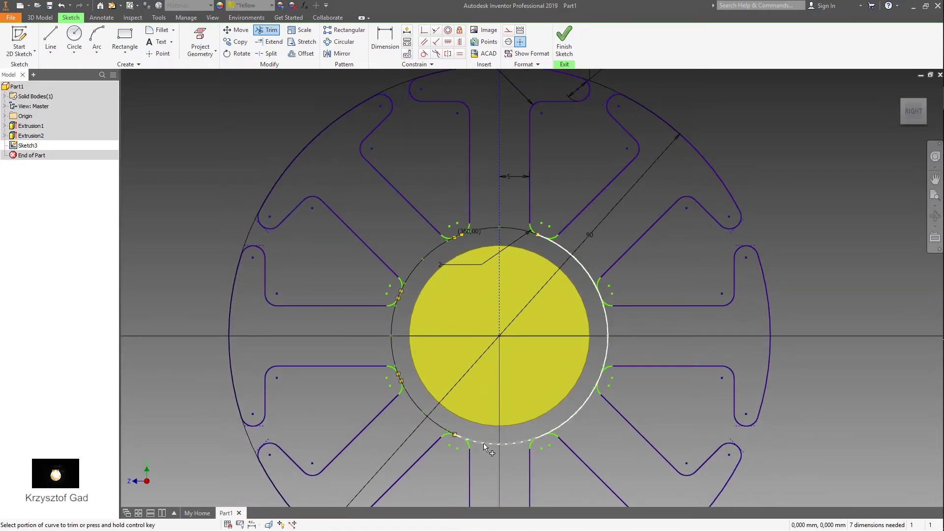
{"action": "left_click", "coordinate": [483, 445]}
{"action": "left_click", "coordinate": [586, 403]}
{"action": "left_click", "coordinate": [582, 266]}
{"action": "scroll", "coordinate": [582, 270], "scroll_direction": "up", "scroll_amount": 3}
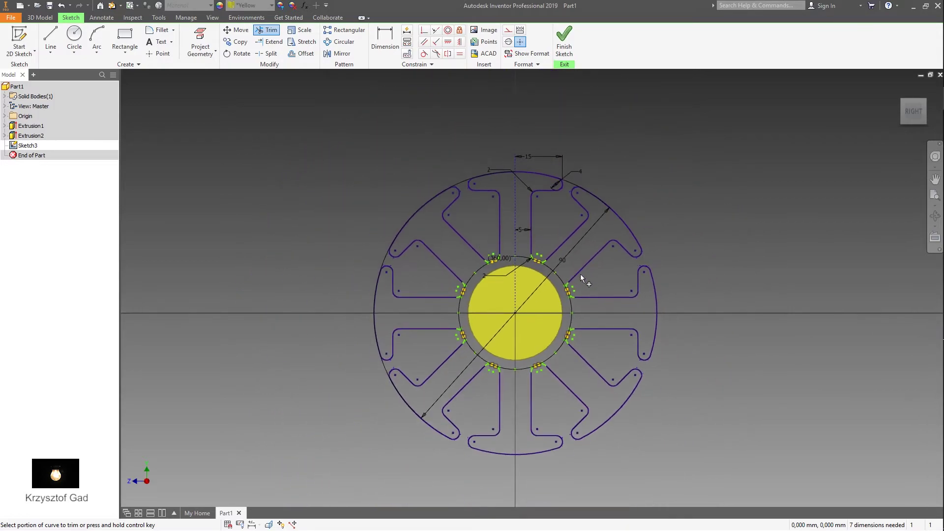
{"action": "scroll", "coordinate": [580, 274], "scroll_direction": "down", "scroll_amount": 2}
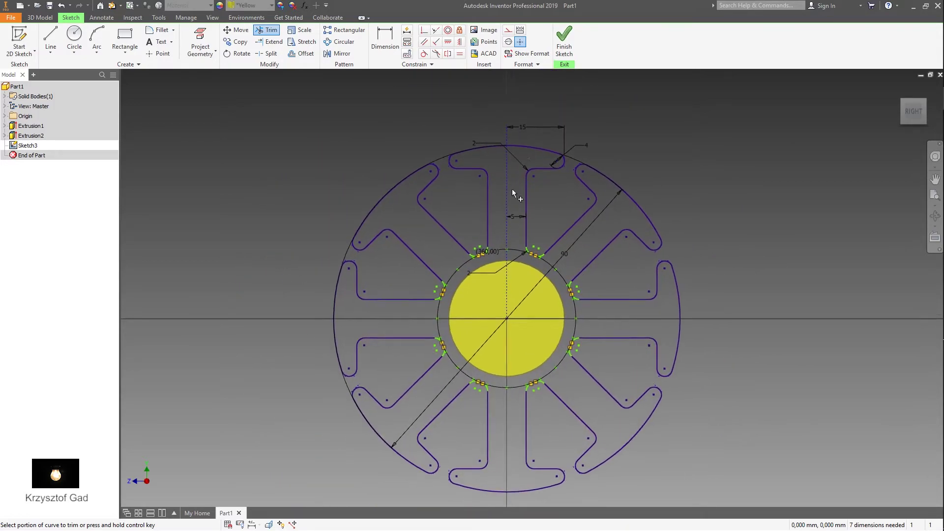
{"action": "left_click", "coordinate": [563, 49]}
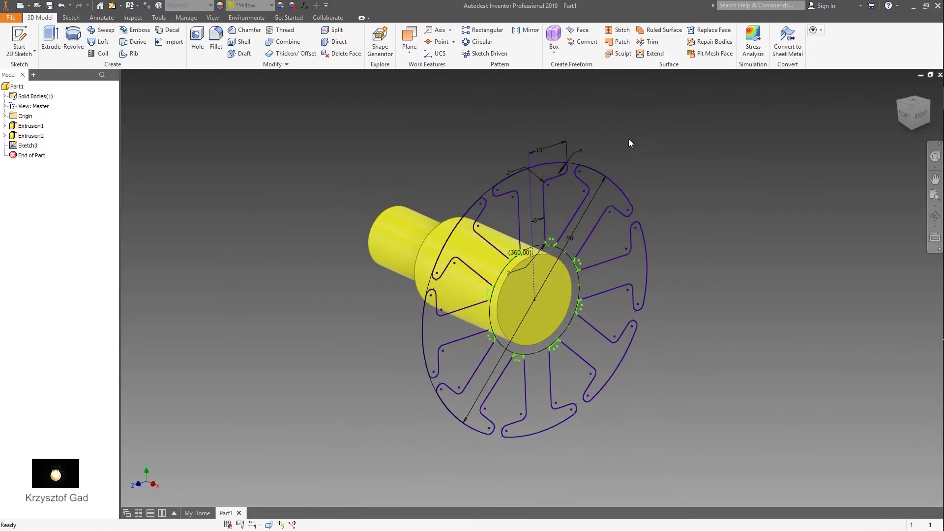
Step: Extrude the slotted profile 80 mm and start a new sketch on the rotor's end face
{"action": "right_click", "coordinate": [632, 157]}
{"action": "left_click", "coordinate": [669, 125]}
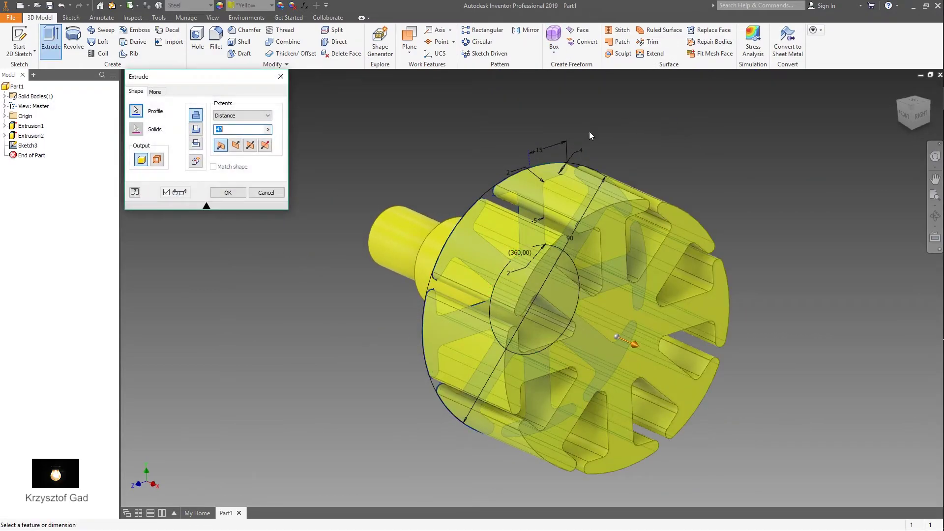
{"action": "type", "text": "80"}
{"action": "key", "text": "Return"}
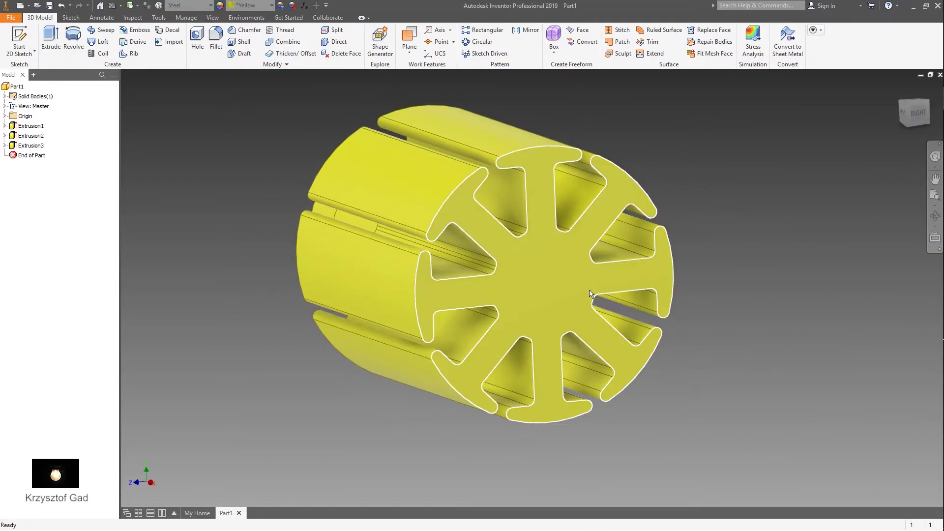
{"action": "left_click", "coordinate": [592, 293]}
{"action": "left_click", "coordinate": [596, 281]}
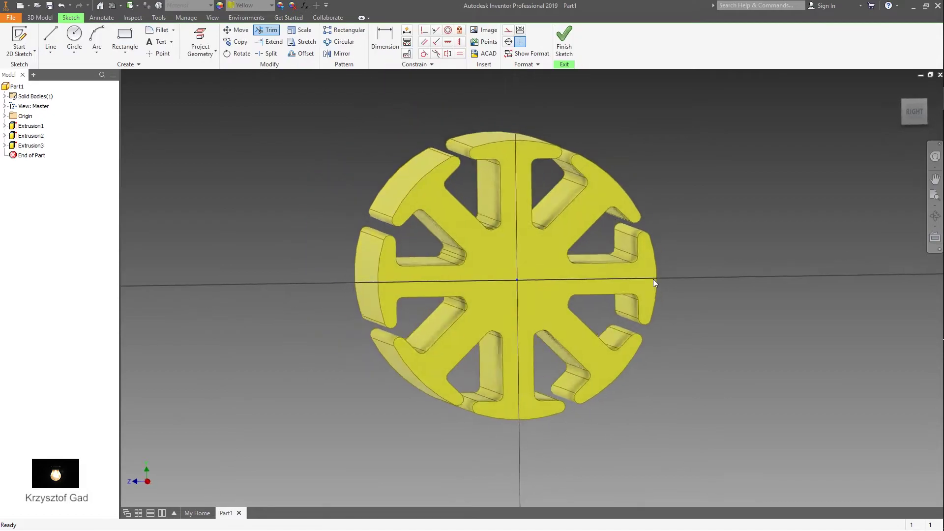
Step: Sketch a 30 mm circle at the end-face origin, finish it, and preview its extrusion
{"action": "right_click", "coordinate": [740, 255]}
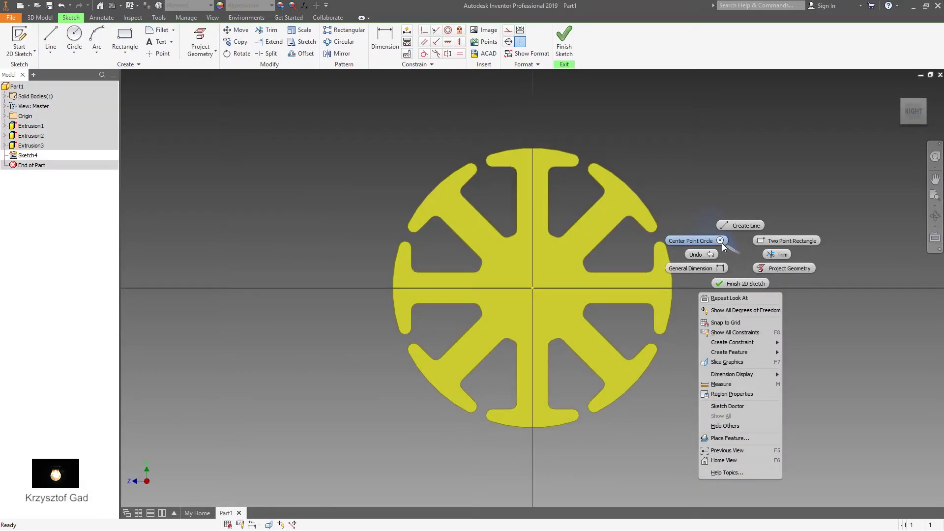
{"action": "left_click", "coordinate": [720, 241]}
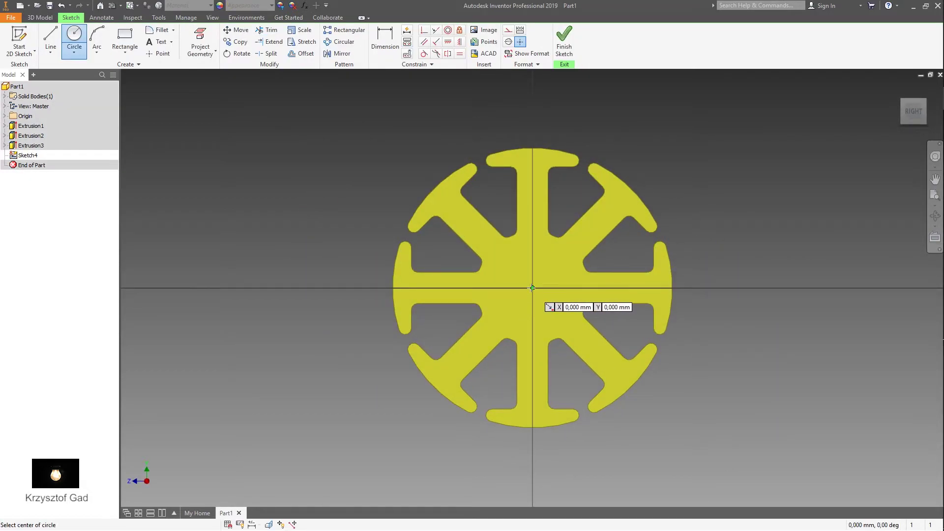
{"action": "left_click", "coordinate": [532, 287]}
{"action": "left_click", "coordinate": [550, 266]}
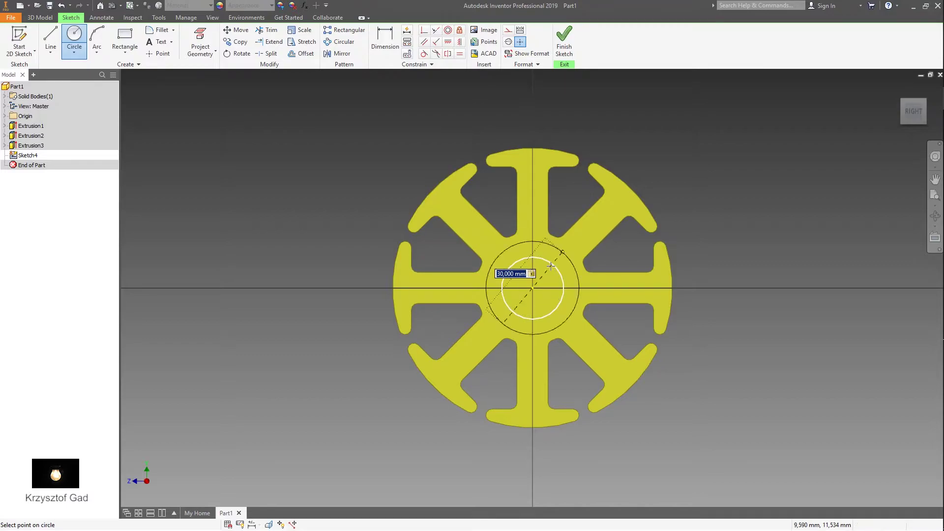
{"action": "right_click", "coordinate": [695, 220]}
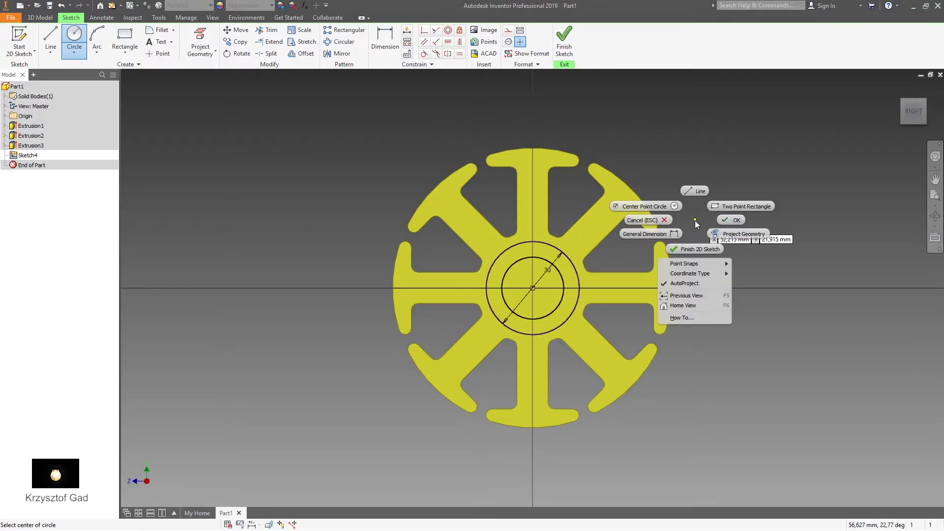
{"action": "left_click", "coordinate": [723, 218]}
{"action": "left_click", "coordinate": [563, 42]}
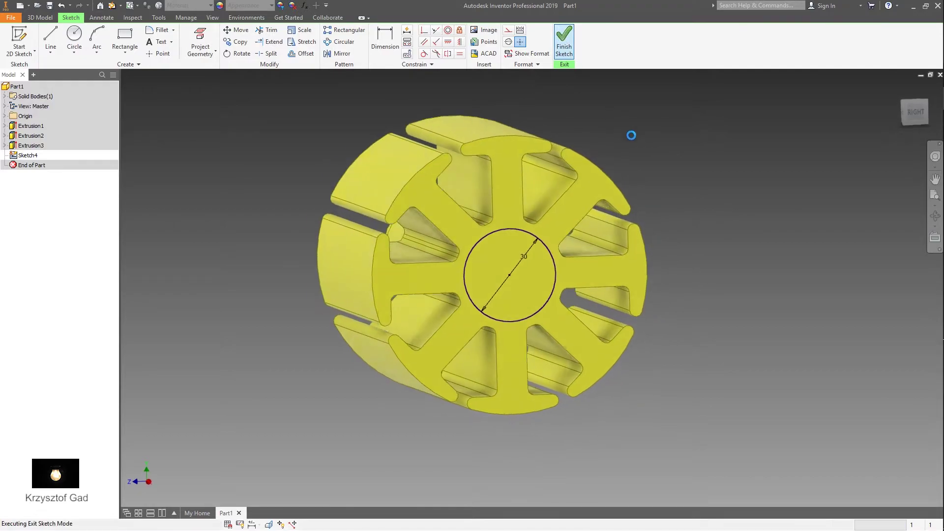
{"action": "right_click", "coordinate": [692, 179]}
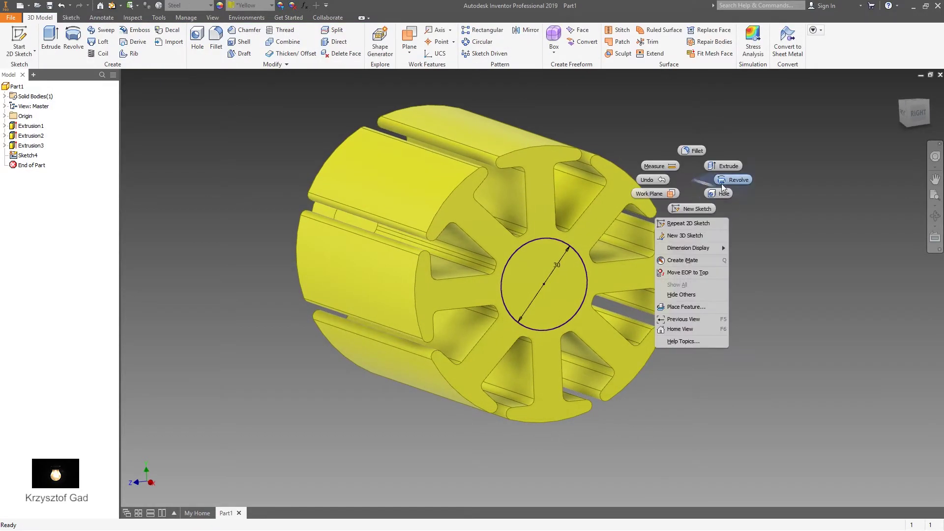
{"action": "left_click", "coordinate": [723, 169]}
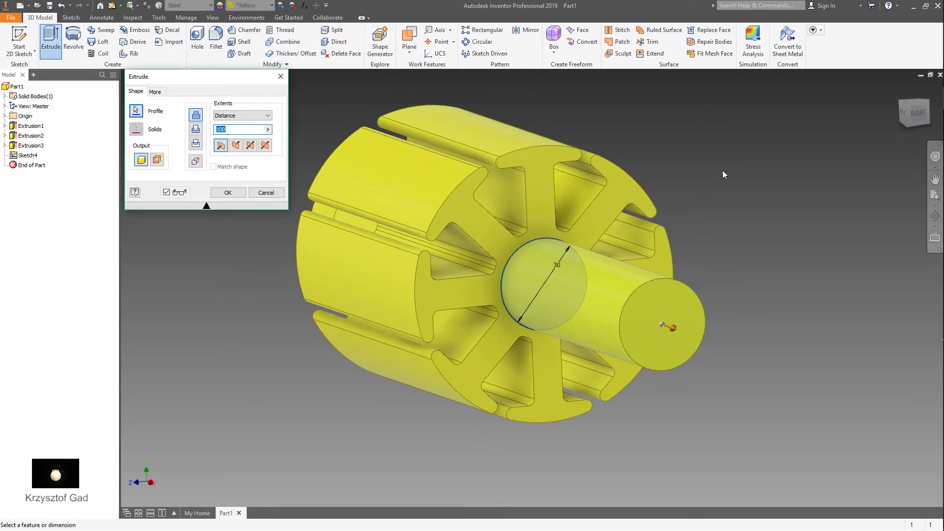
Step: Extrude the 30 mm shaft stub and open a new sketch on its end face
{"action": "key", "text": "Return"}
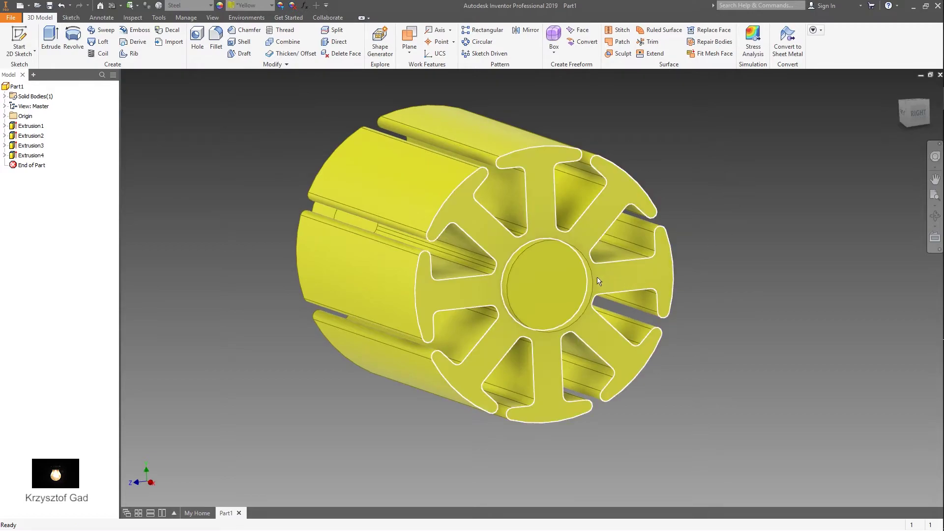
{"action": "left_click", "coordinate": [582, 277]}
{"action": "left_click", "coordinate": [652, 270]}
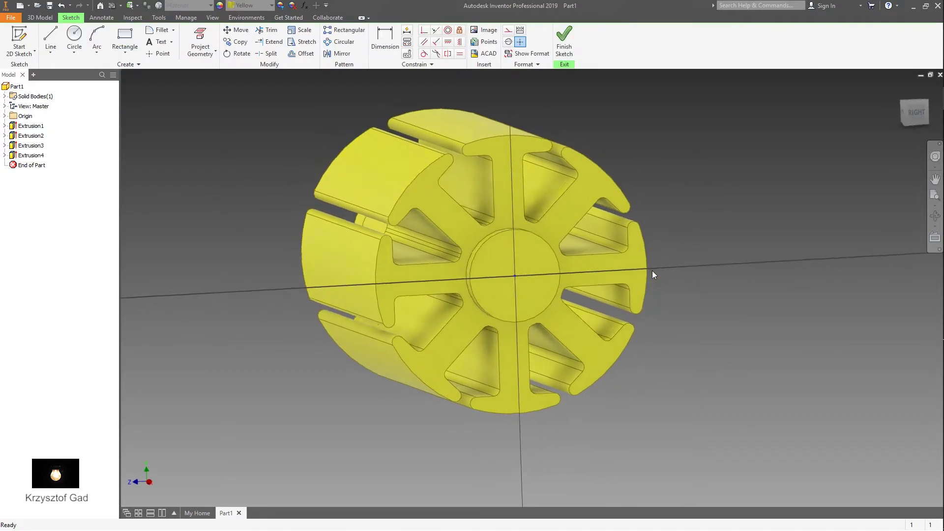
Step: Sketch a 20 mm circle centred at the origin on the shaft face and finish the sketch
{"action": "right_click", "coordinate": [692, 263]}
{"action": "left_click", "coordinate": [669, 253]}
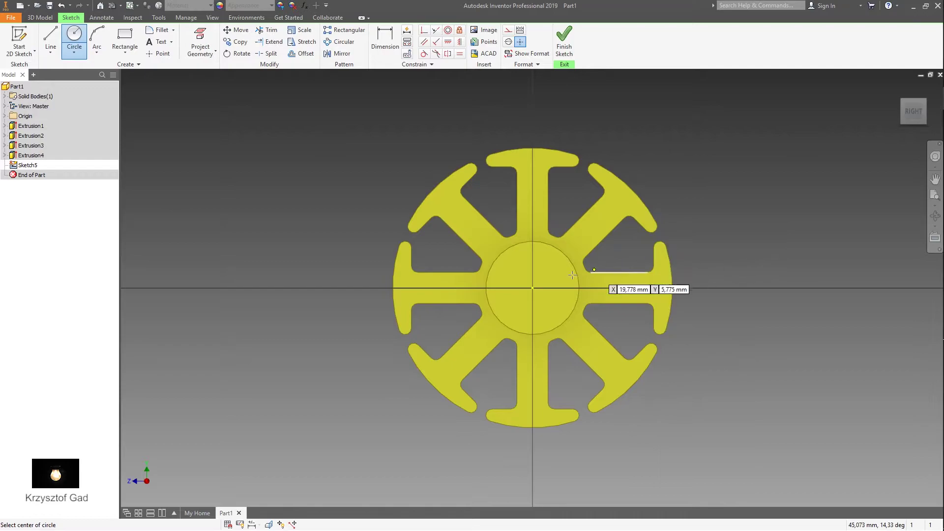
{"action": "left_click", "coordinate": [532, 288]}
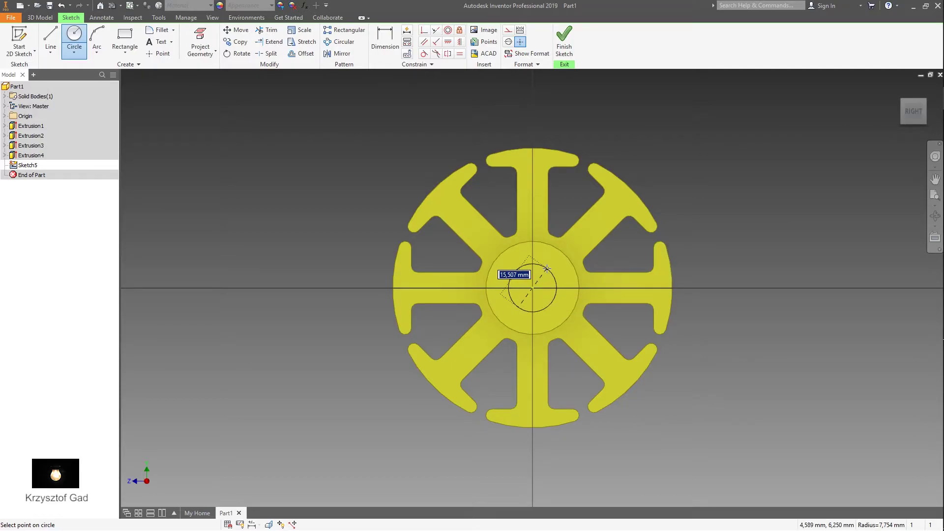
{"action": "type", "text": "20"}
{"action": "key", "text": "Return"}
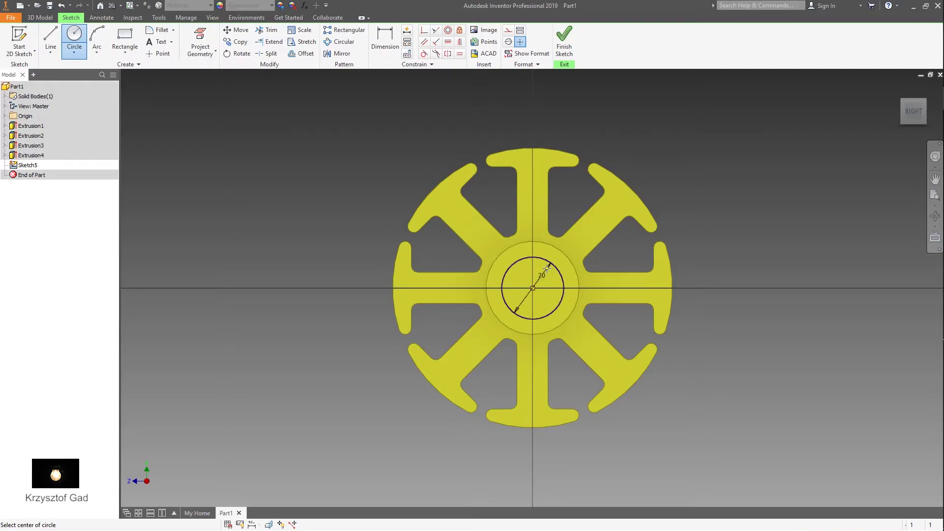
{"action": "right_click", "coordinate": [693, 217]}
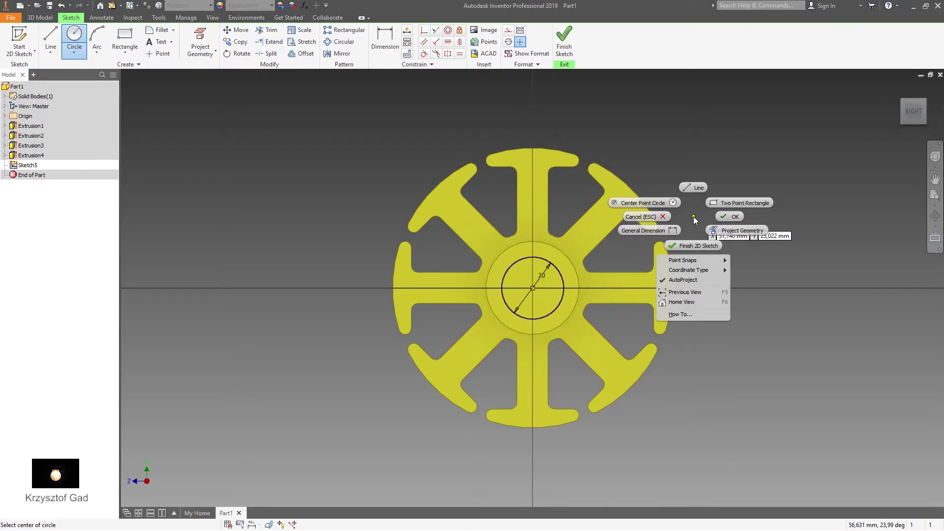
{"action": "left_click", "coordinate": [739, 219]}
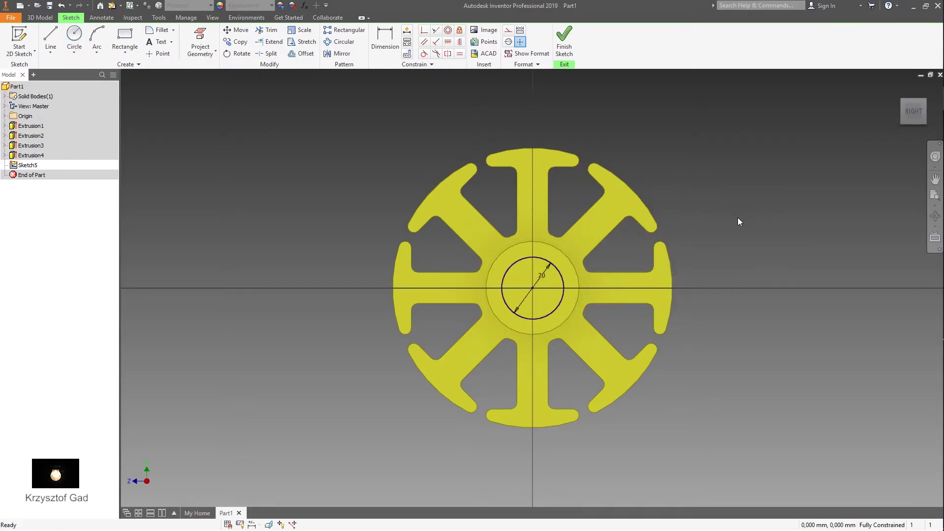
{"action": "left_click", "coordinate": [566, 40]}
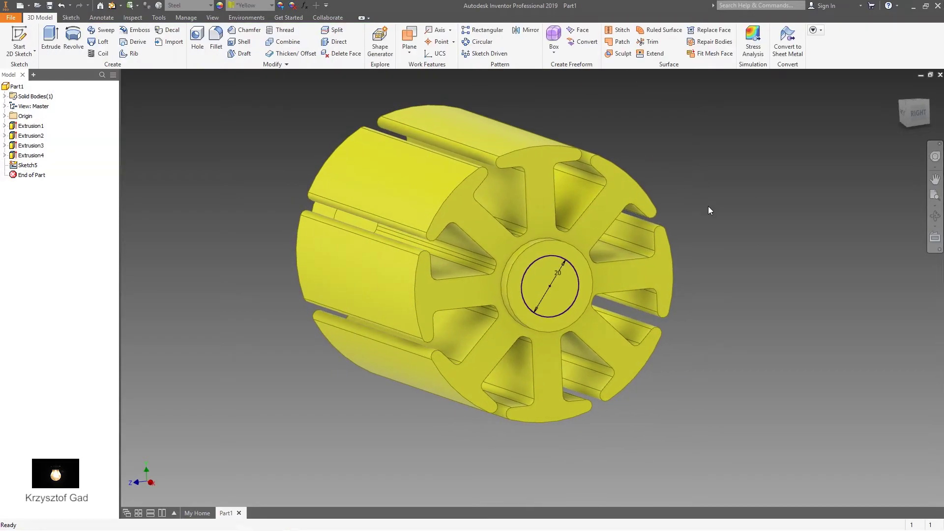
Step: Extrude the 20 mm circle into the narrow shaft end and return to the home view
{"action": "right_click", "coordinate": [708, 205]}
{"action": "left_click", "coordinate": [732, 194]}
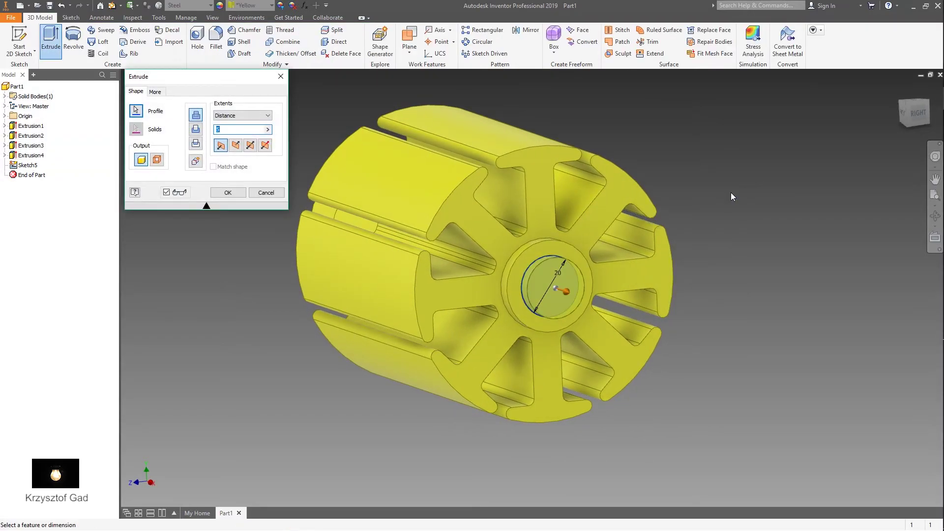
{"action": "type", "text": "10"}
{"action": "key", "text": "Return"}
{"action": "key", "text": "F6"}
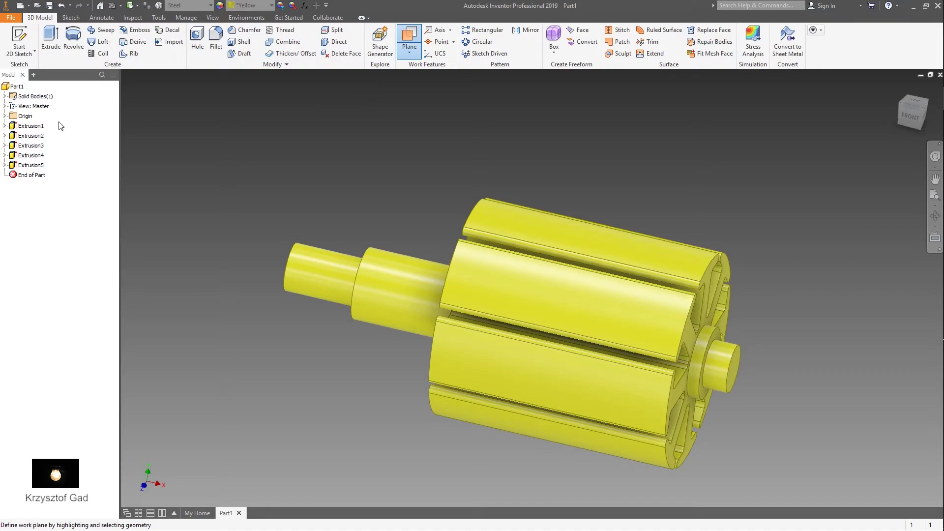
Step: Create Work Plane1 offset 5 mm from the XZ plane and open Sketch6 on it
{"action": "left_click", "coordinate": [4, 116]}
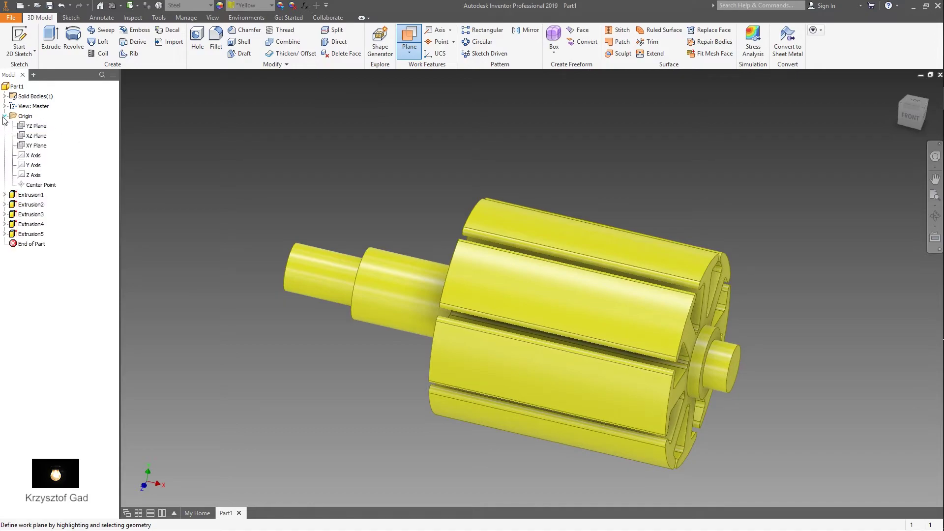
{"action": "left_click", "coordinate": [35, 136]}
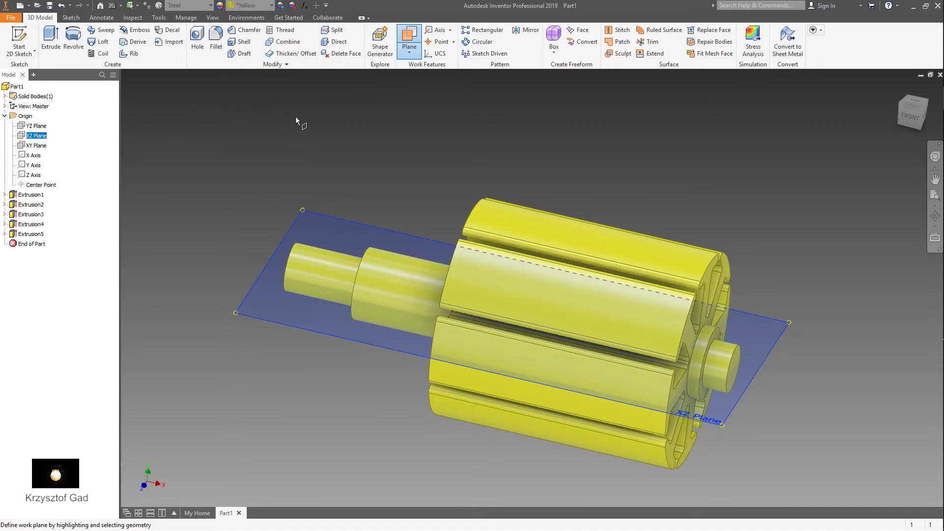
{"action": "key", "text": "Escape"}
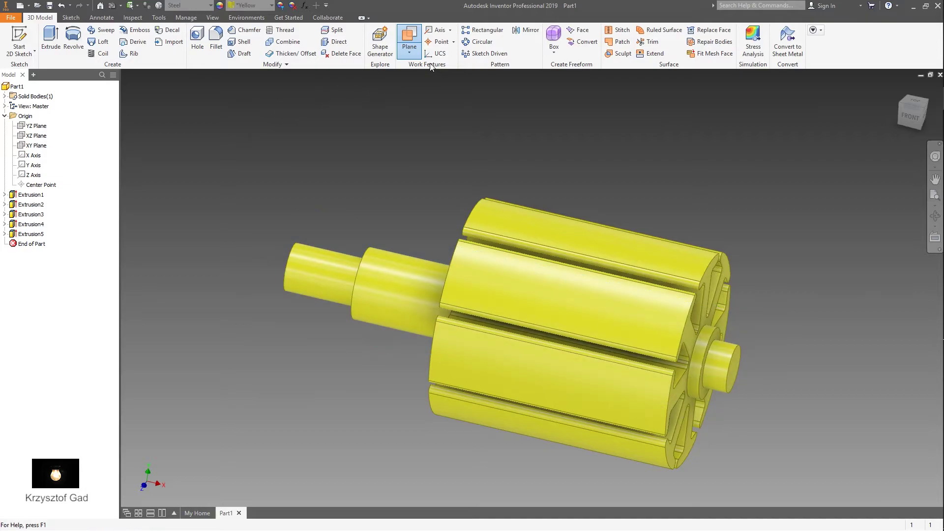
{"action": "left_click", "coordinate": [409, 56]}
{"action": "left_click", "coordinate": [433, 90]}
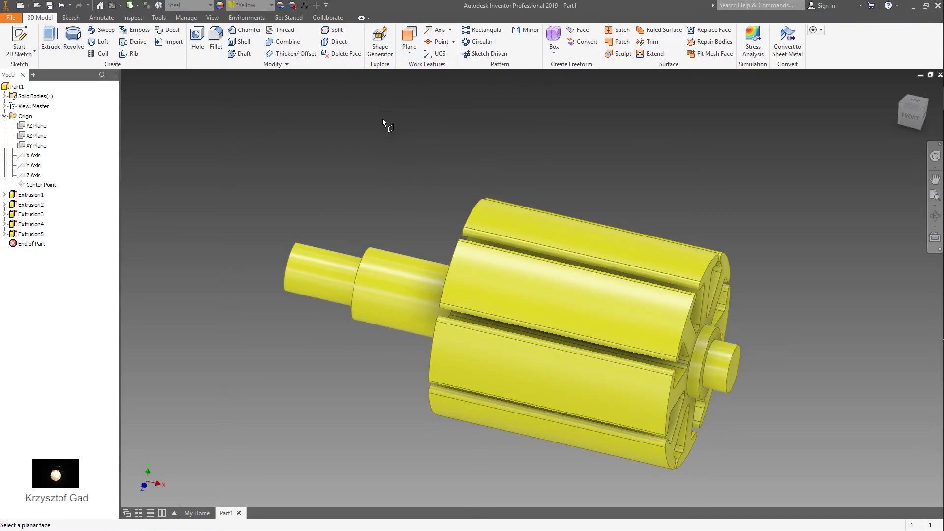
{"action": "left_click", "coordinate": [44, 136]}
{"action": "type", "text": "7,"}
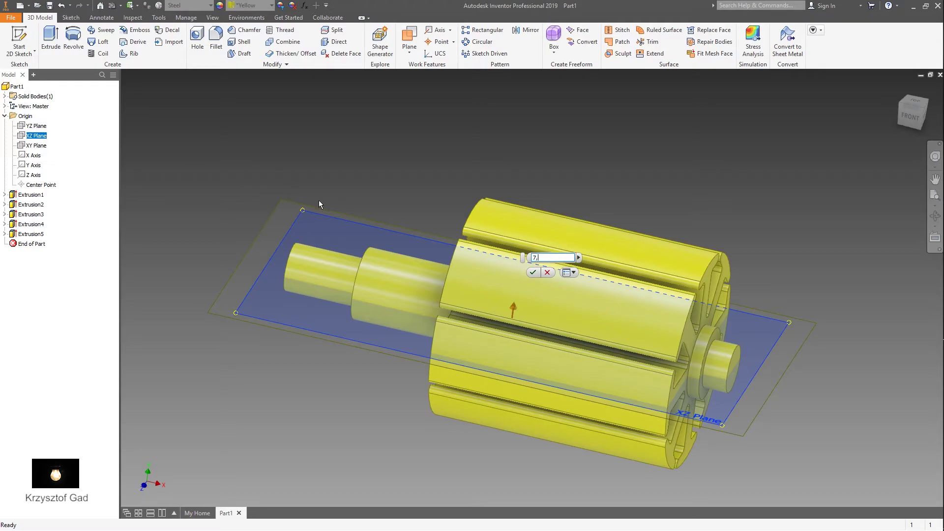
{"action": "type", "text": "5"}
{"action": "key", "text": "Return"}
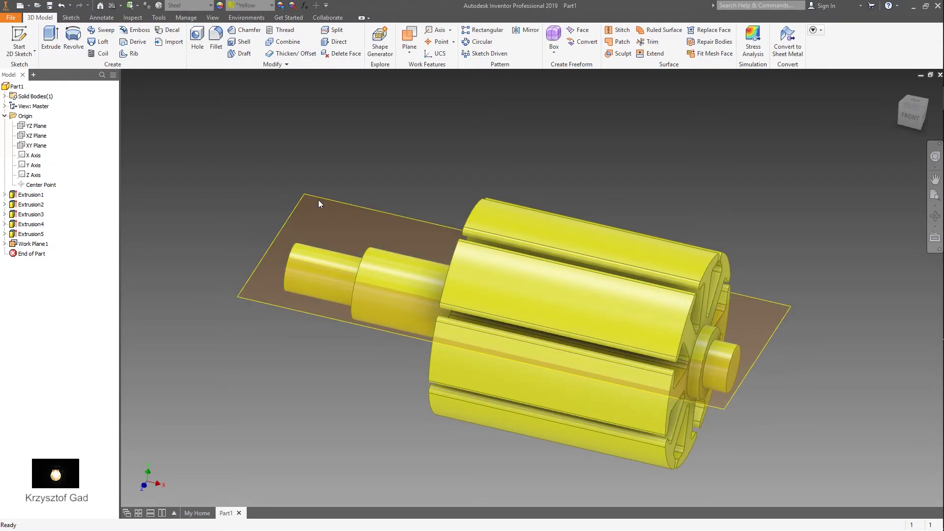
{"action": "left_click", "coordinate": [320, 199]}
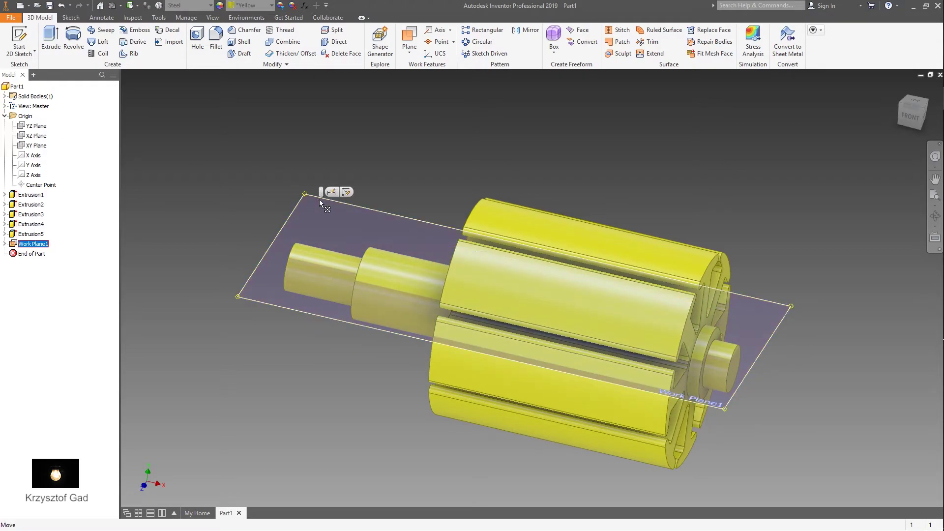
{"action": "left_click", "coordinate": [345, 193]}
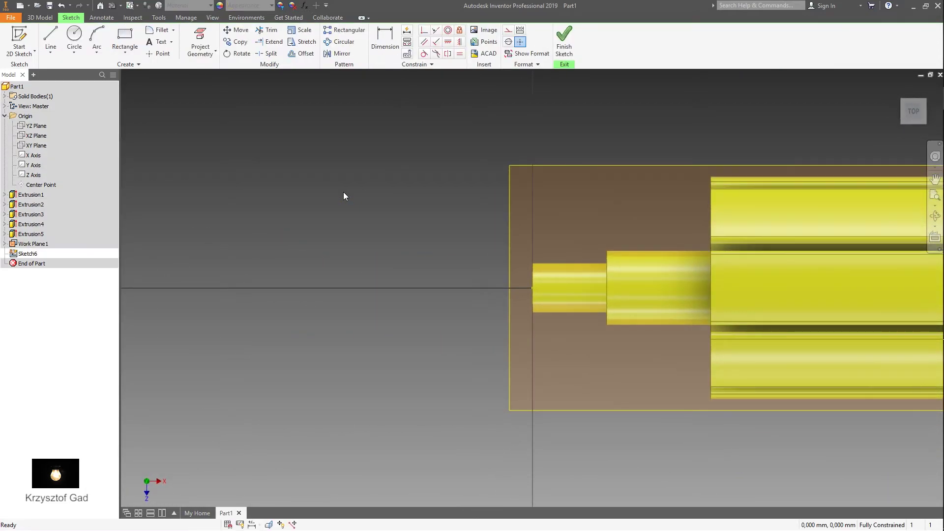
Step: Draw a 6 mm wide center-to-center slot along the shaft axis
{"action": "left_click", "coordinate": [126, 57]}
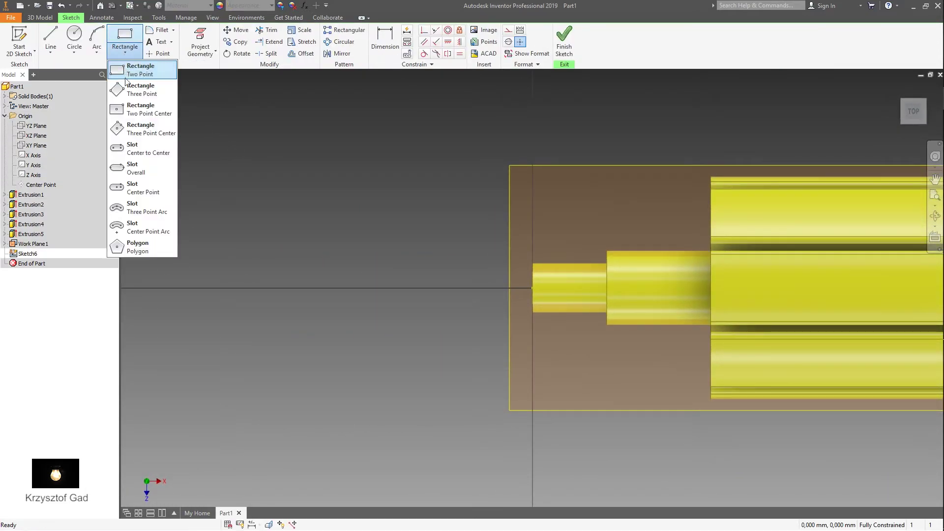
{"action": "left_click", "coordinate": [143, 149]}
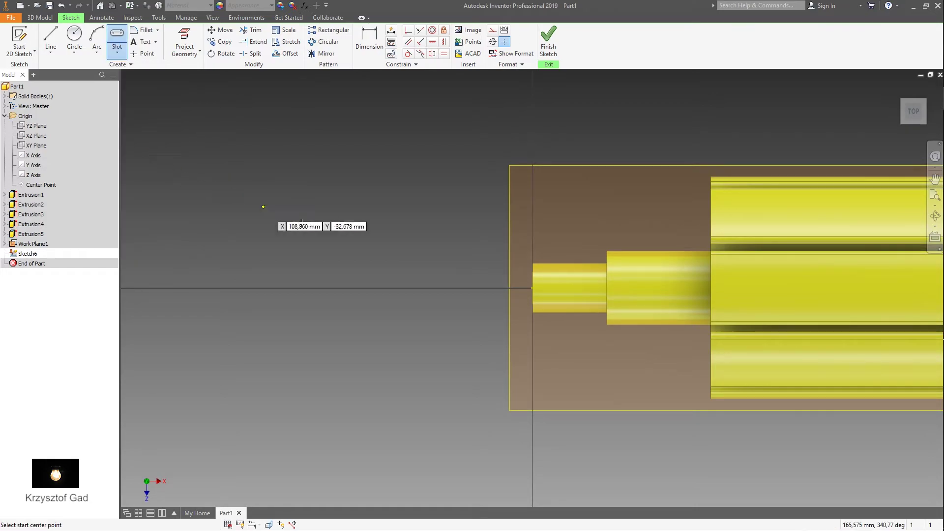
{"action": "left_click", "coordinate": [547, 288]}
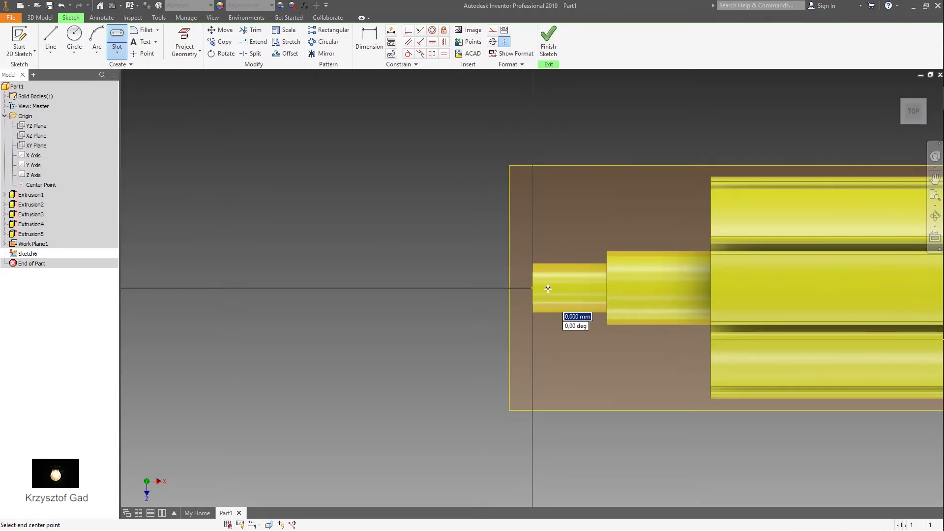
{"action": "left_click", "coordinate": [597, 287]}
{"action": "type", "text": "6"}
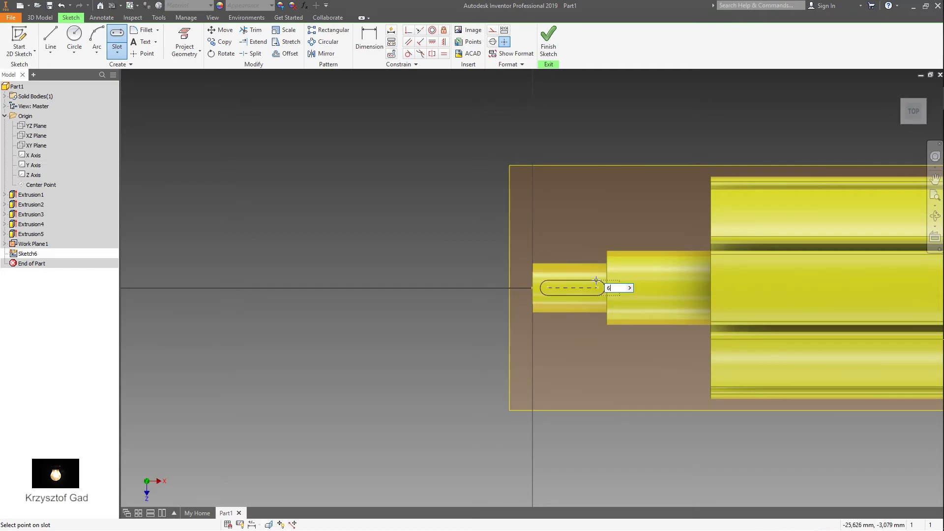
{"action": "key", "text": "Return"}
Step: Dimension the slot 19 mm centre-to-centre and 7 mm from the shaft end, then finish the sketch
{"action": "key", "text": "d"}
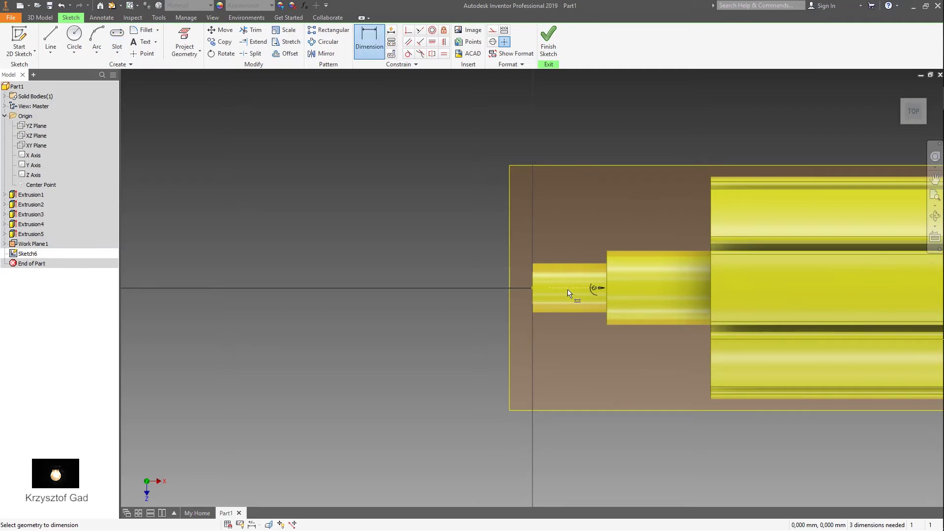
{"action": "left_click", "coordinate": [567, 252]}
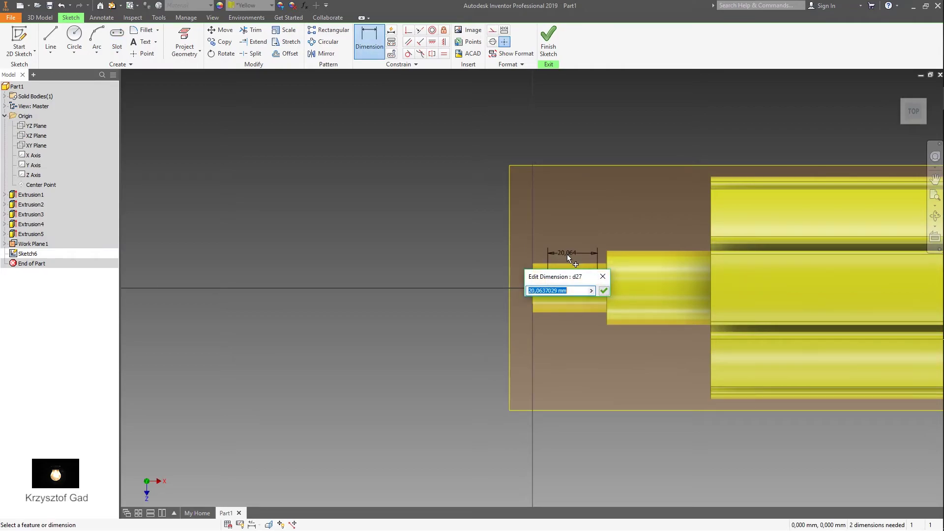
{"action": "type", "text": "19"}
{"action": "key", "text": "Return"}
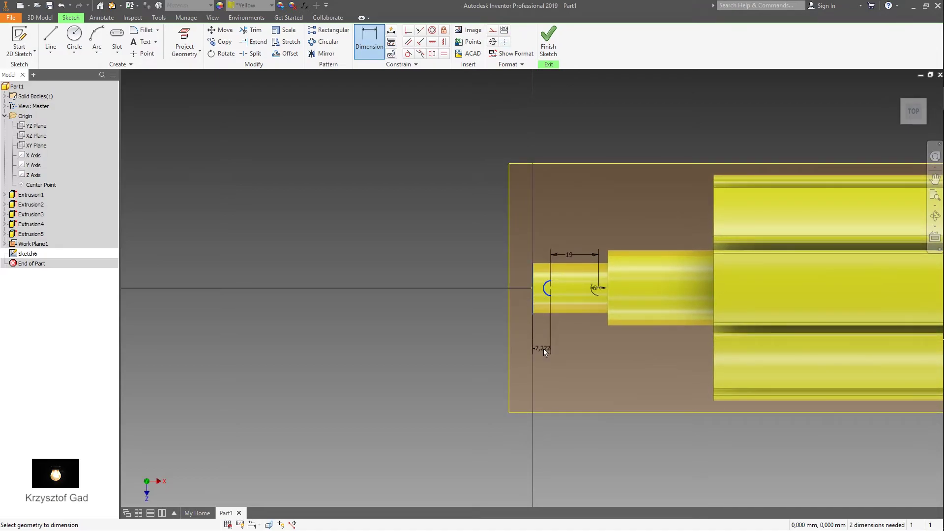
{"action": "left_click", "coordinate": [543, 348]}
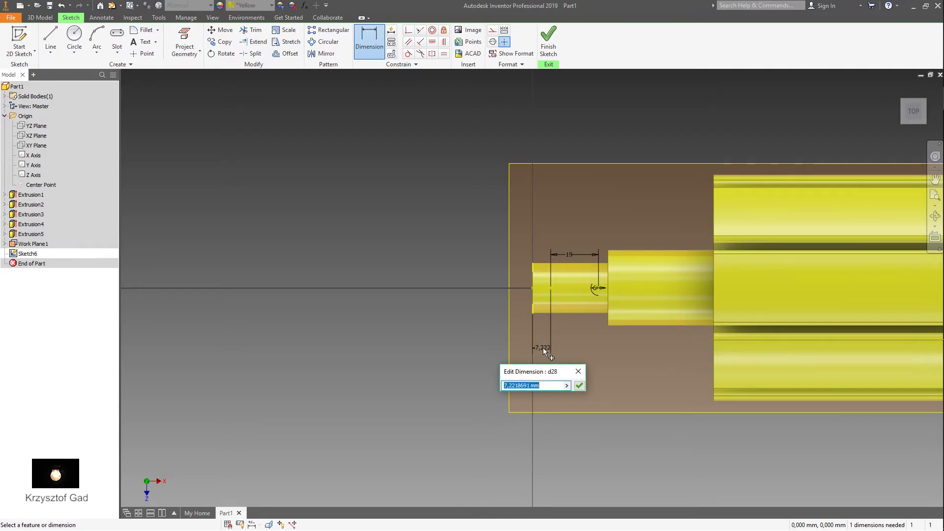
{"action": "type", "text": "7"}
{"action": "key", "text": "Return"}
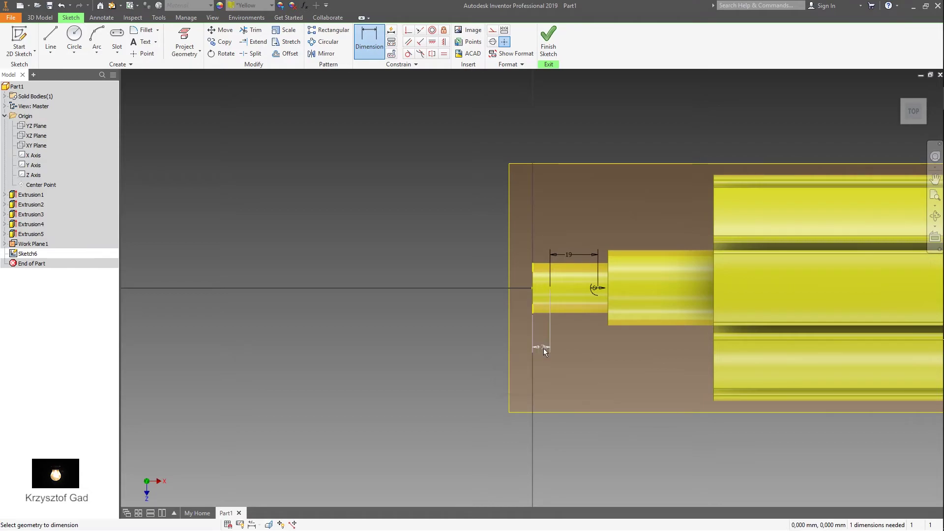
{"action": "left_click", "coordinate": [548, 49]}
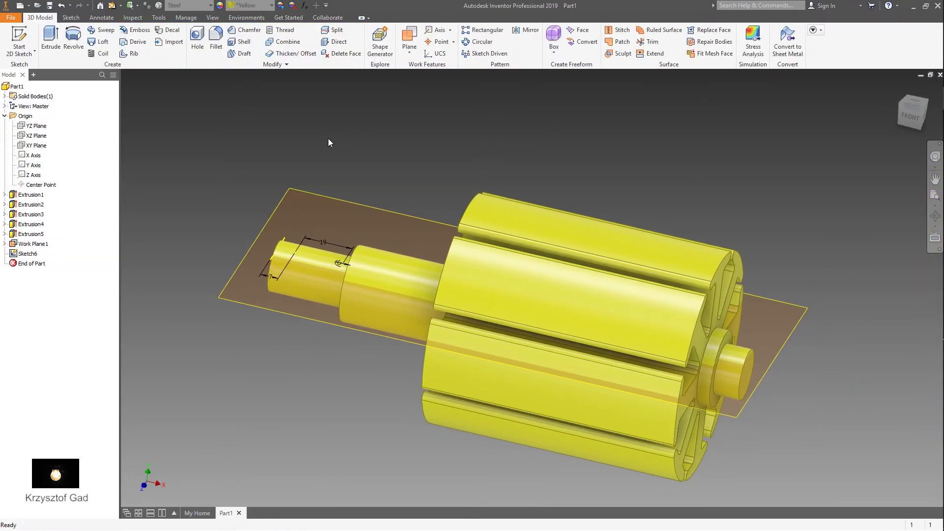
Step: Cut the slot profile To Next into the narrow shaft as a keyway
{"action": "key", "text": "e"}
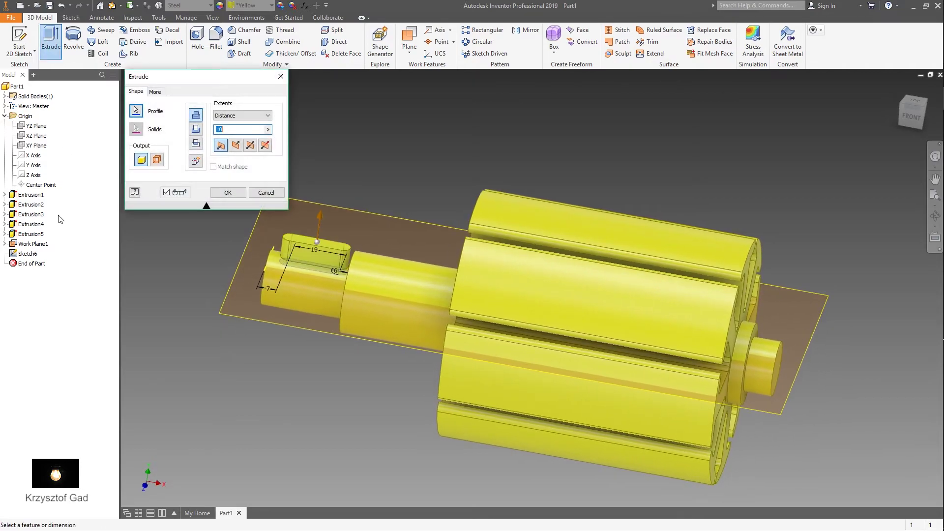
{"action": "scroll", "coordinate": [216, 209], "scroll_direction": "down", "scroll_amount": 2}
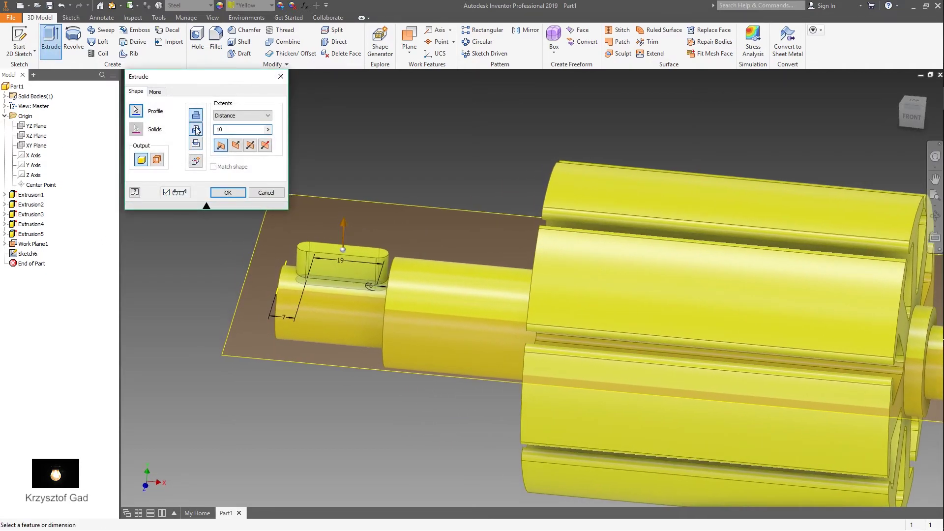
{"action": "left_click", "coordinate": [235, 144]}
{"action": "left_click", "coordinate": [243, 118]}
{"action": "left_click", "coordinate": [241, 132]}
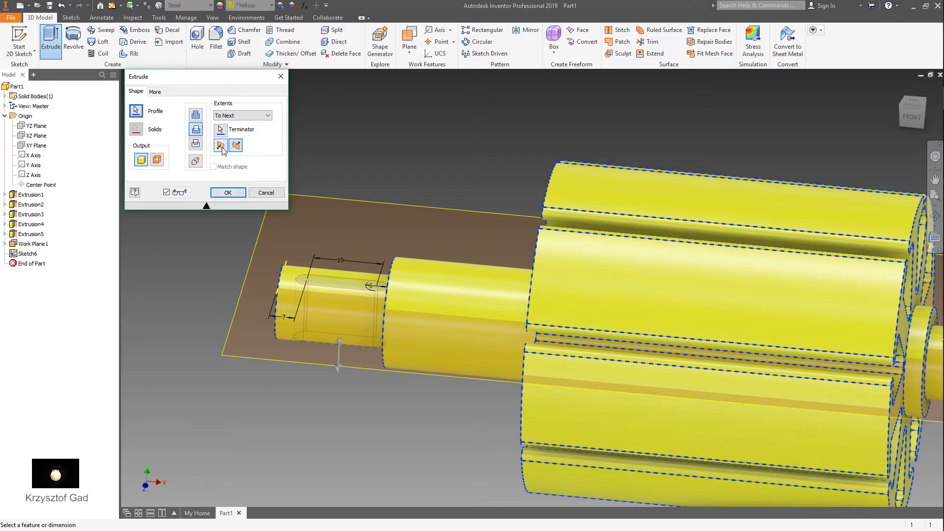
{"action": "left_click", "coordinate": [222, 147]}
{"action": "left_click", "coordinate": [223, 192]}
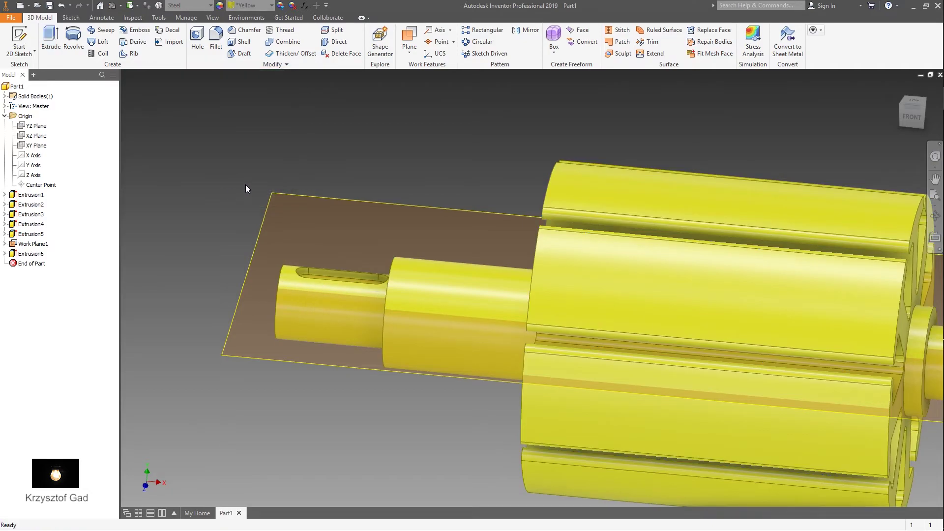
Step: Hide Work Plane1 and select the shaft end and two shoulder edges for a radius 1 fillet
{"action": "right_click", "coordinate": [27, 244]}
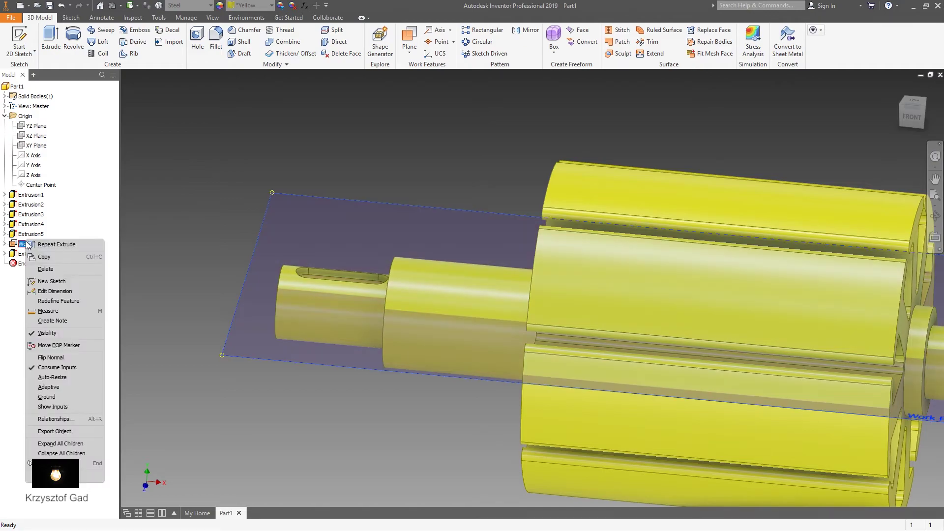
{"action": "left_click", "coordinate": [50, 334]}
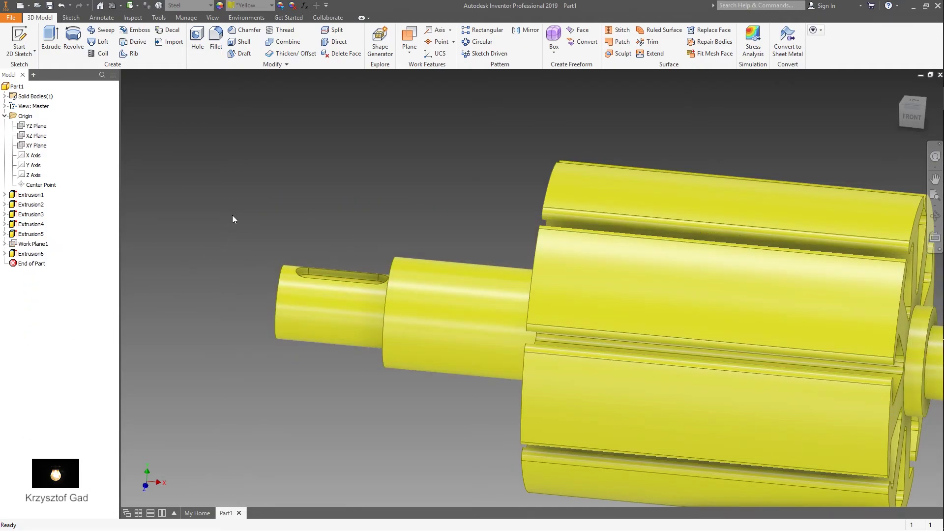
{"action": "left_click", "coordinate": [221, 38]}
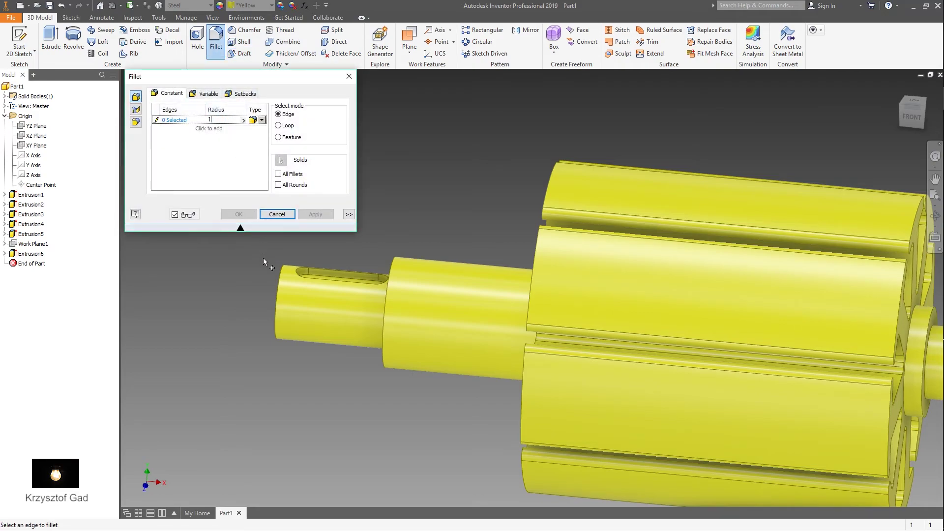
{"action": "left_click", "coordinate": [283, 273]}
{"action": "left_click", "coordinate": [393, 266]}
{"action": "middle_click_drag", "start_coordinate": [865, 265], "coordinate": [535, 277]}
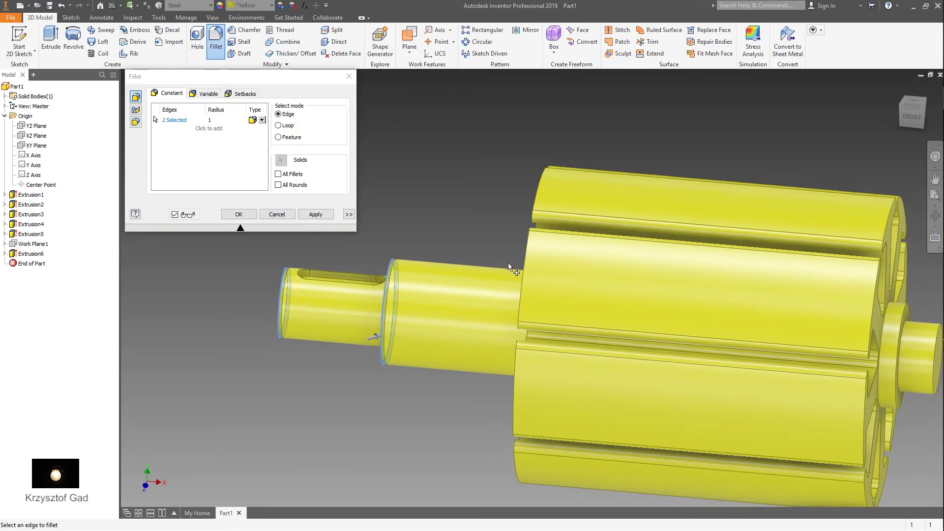
{"action": "scroll", "coordinate": [536, 277], "scroll_direction": "down", "scroll_amount": 3}
{"action": "left_click", "coordinate": [499, 316]}
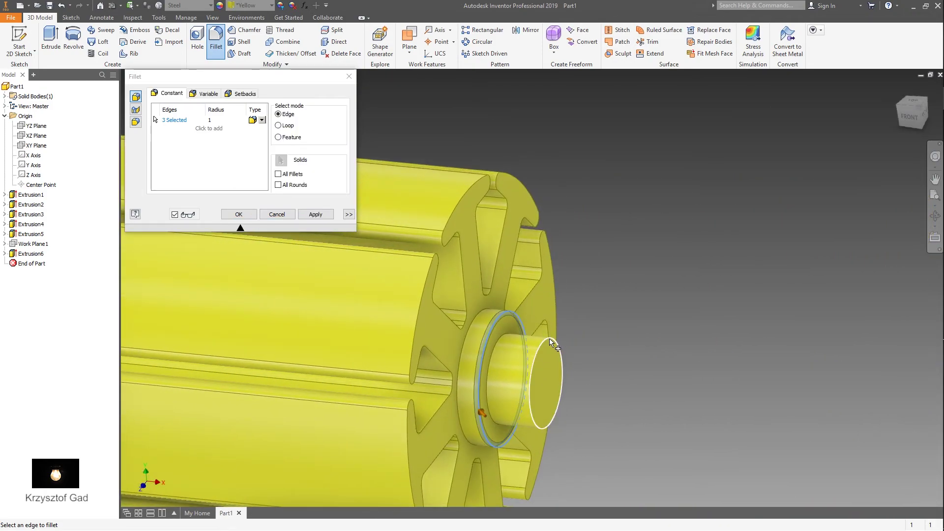
{"action": "left_click", "coordinate": [236, 215]}
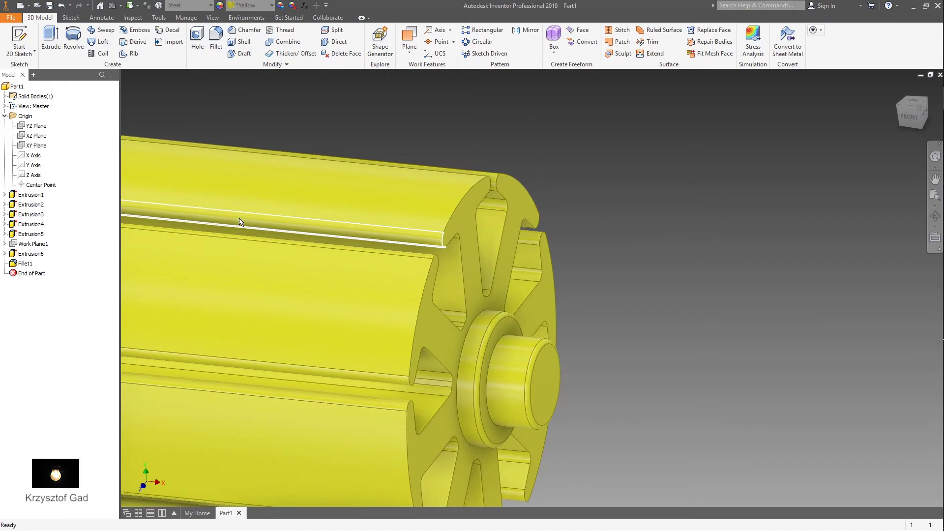
{"action": "key", "text": "F5"}
{"action": "key", "text": "F5"}
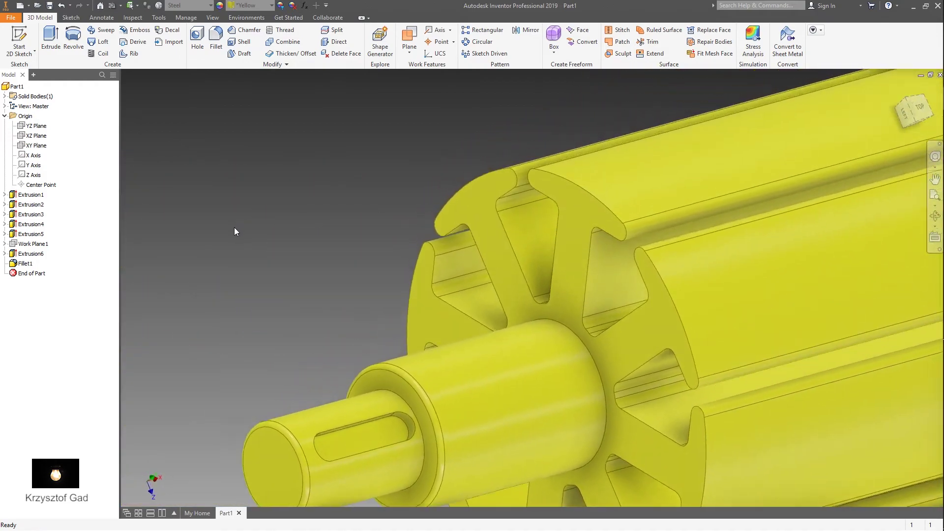
{"action": "key", "text": "F5"}
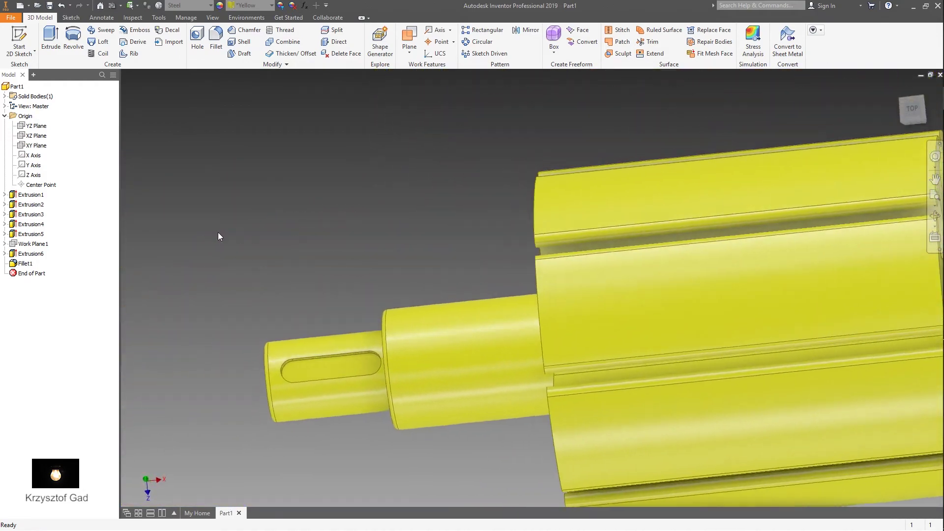